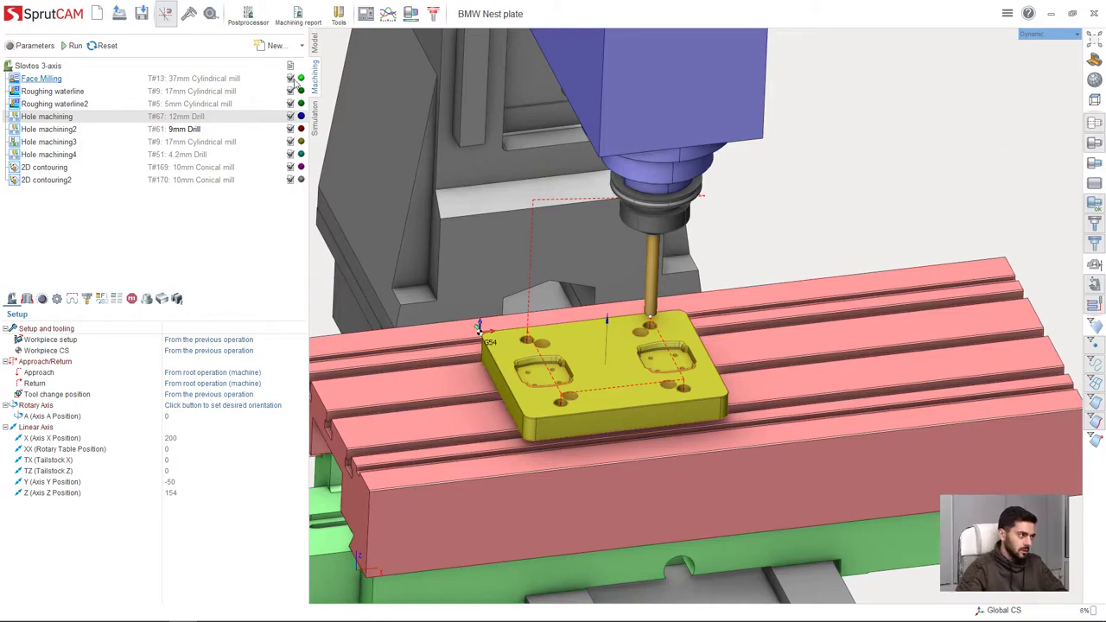
# - Review the job assignment and strategy of the Hole machining operation with the 12mm drill
pyautogui.scroll(-3, 623, 362)
pyautogui.scroll(4, 623, 362)
pyautogui.moveTo(623, 362); pyautogui.dragTo(601, 364, button='middle')
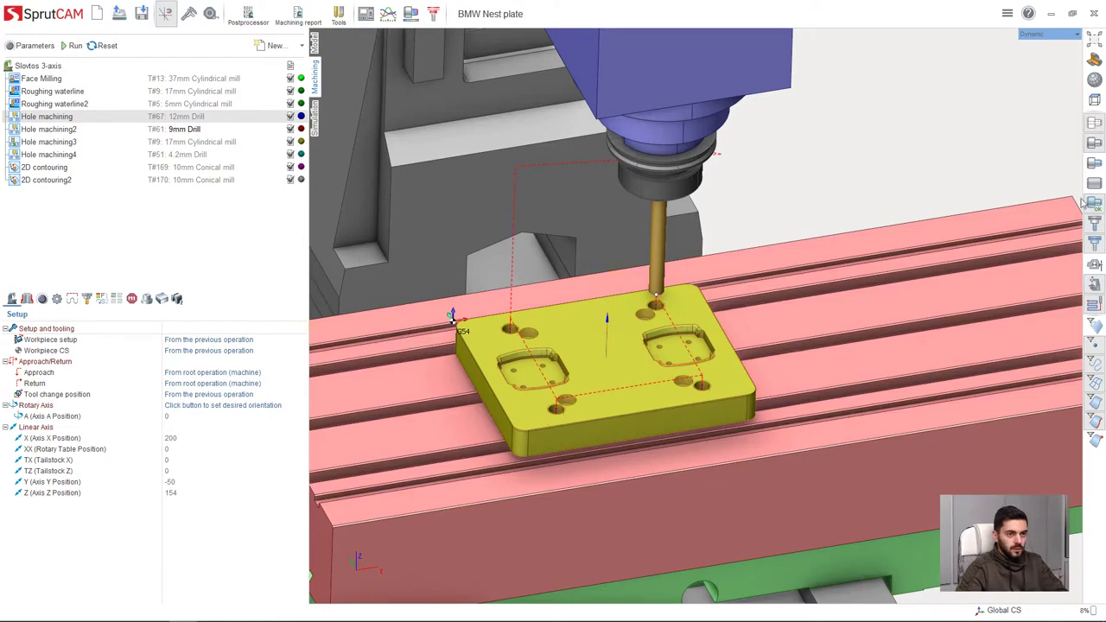
pyautogui.click(1095, 165)
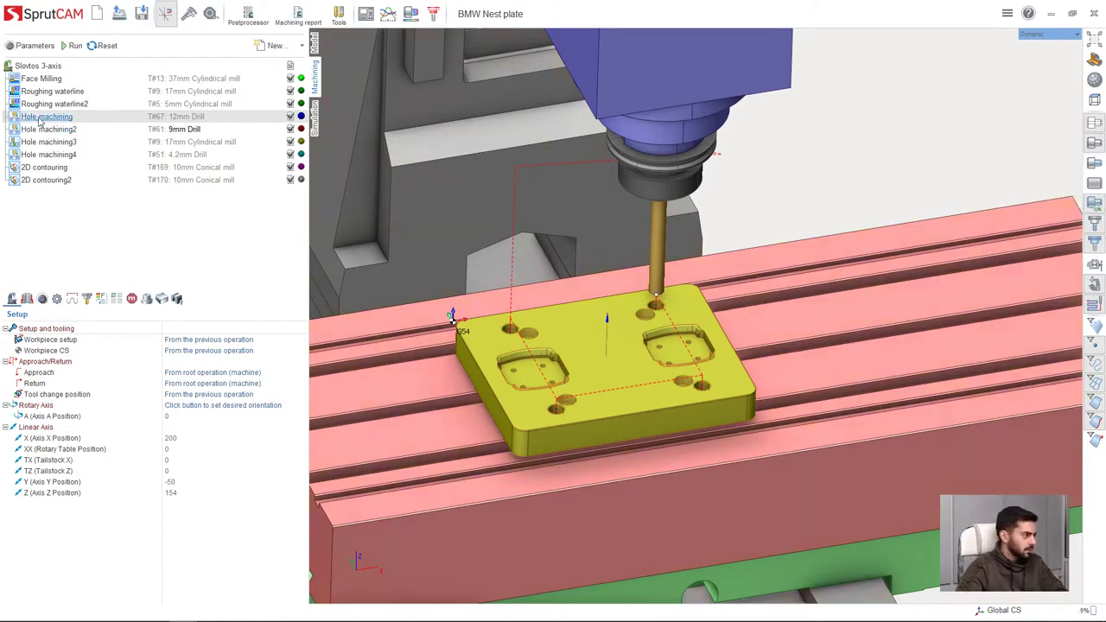
pyautogui.click(28, 300)
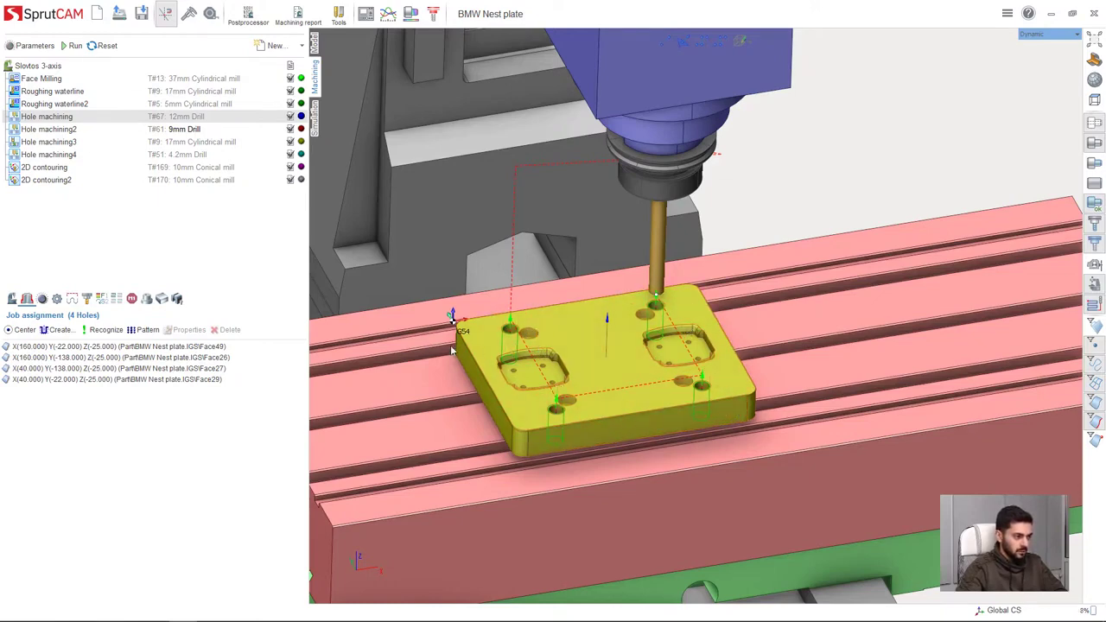
pyautogui.click(42, 299)
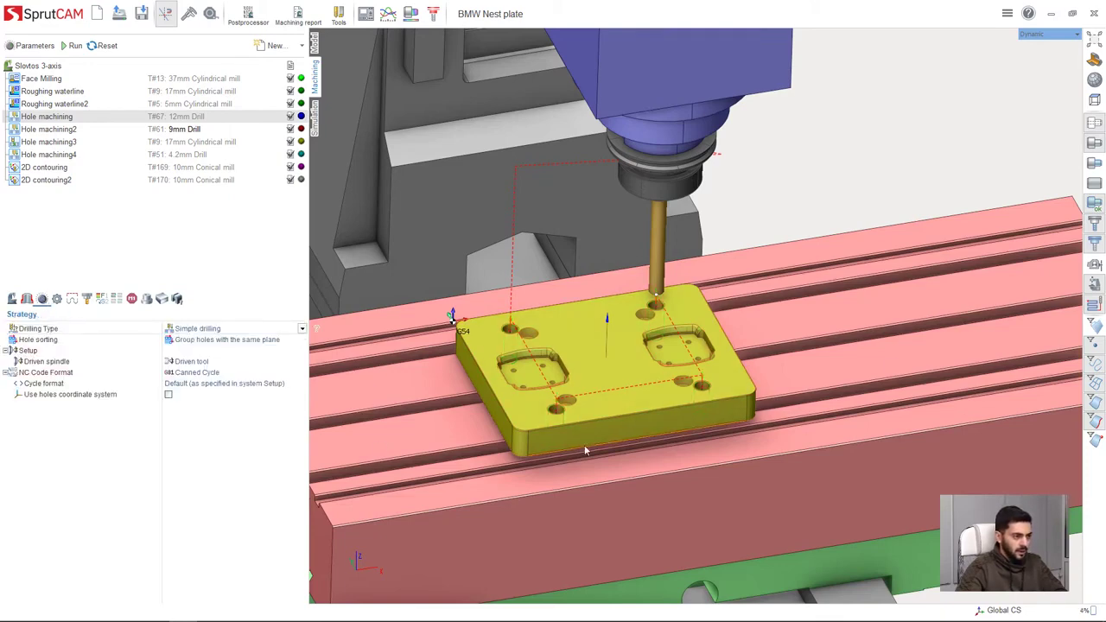
# - Switch the visibility of the Hole machining job assignment on and off to examine its assigned holes on the plate
pyautogui.moveTo(657, 386)
pyautogui.mouseDown(button='middle')
pyautogui.moveTo(655, 432)
pyautogui.moveTo(653, 386)
pyautogui.mouseUp(button='middle')
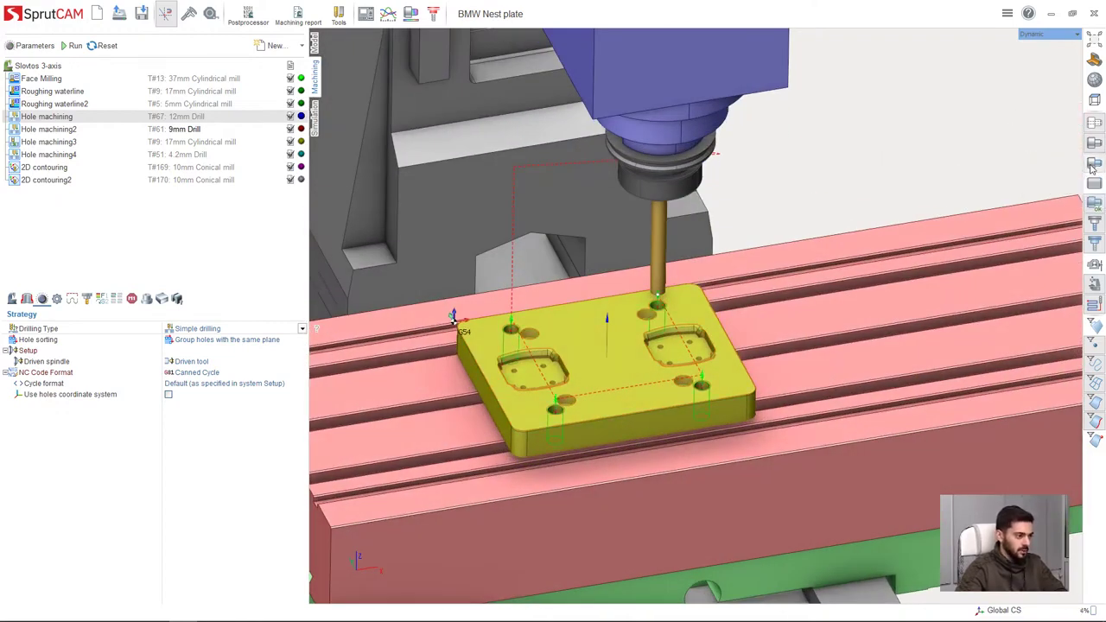
pyautogui.click(1092, 164)
pyautogui.click(1093, 166)
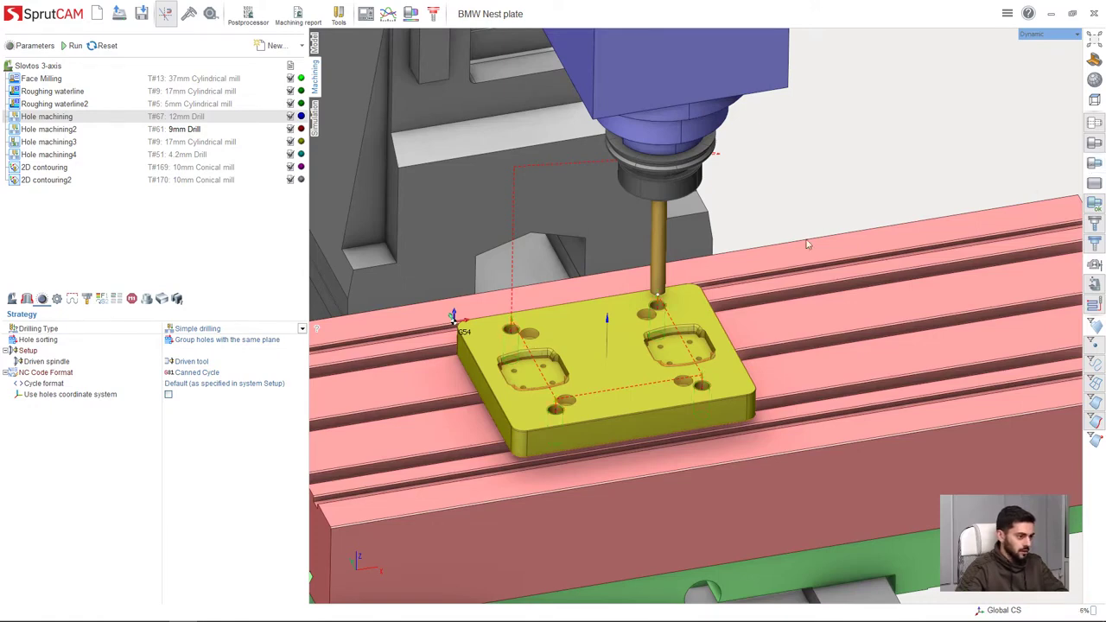
pyautogui.click(28, 302)
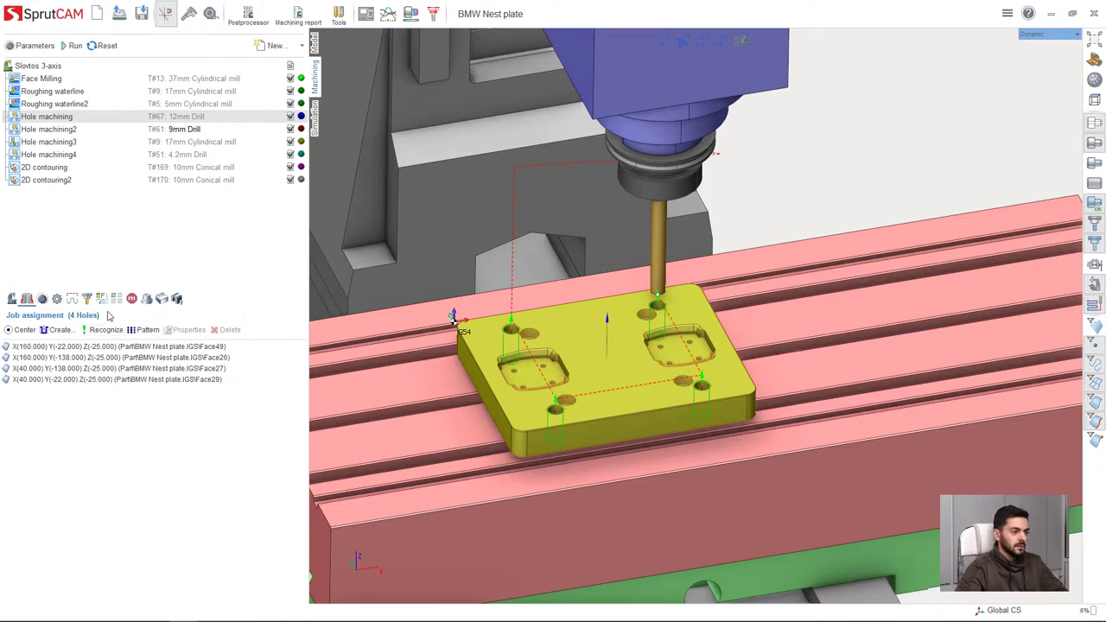
pyautogui.click(57, 300)
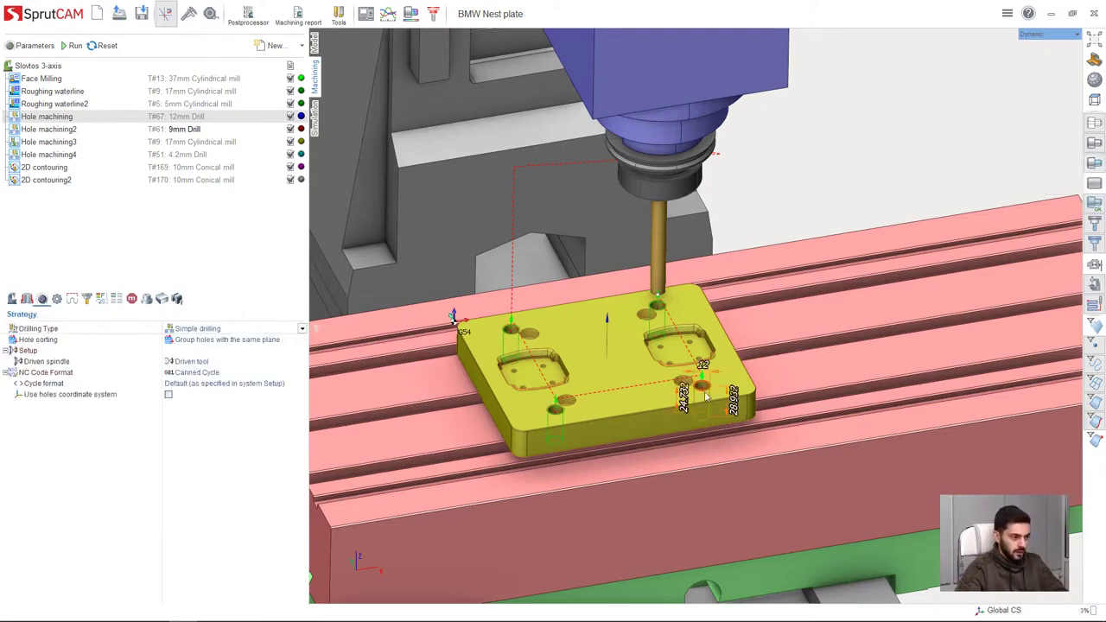
pyautogui.click(1098, 163)
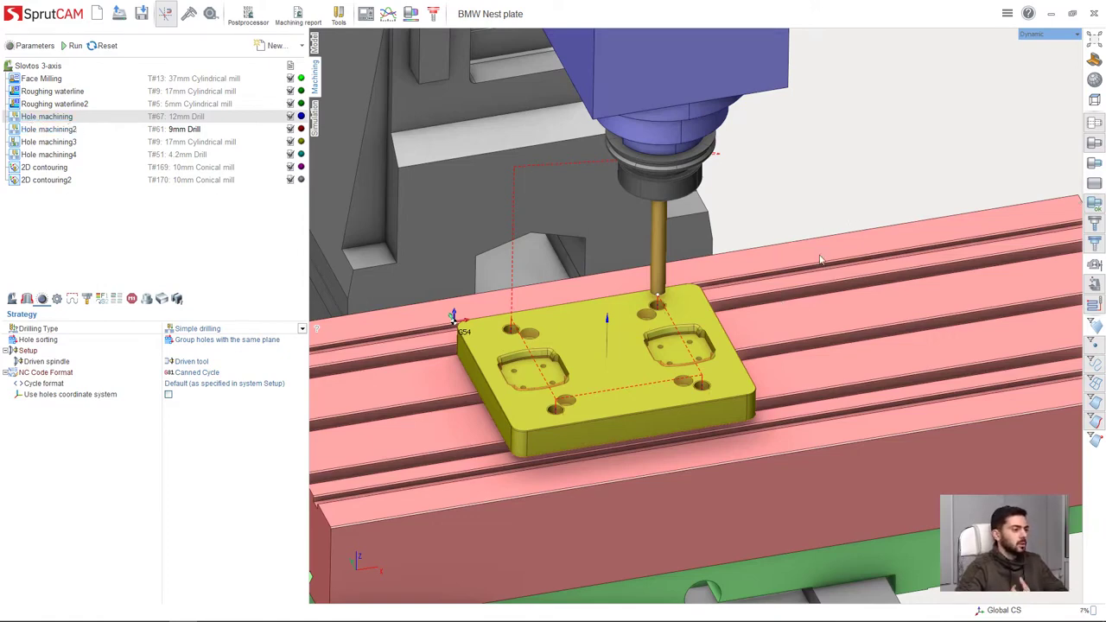
# - Show the workpiece on its own by hiding the machining result and the part model
pyautogui.click(1094, 184)
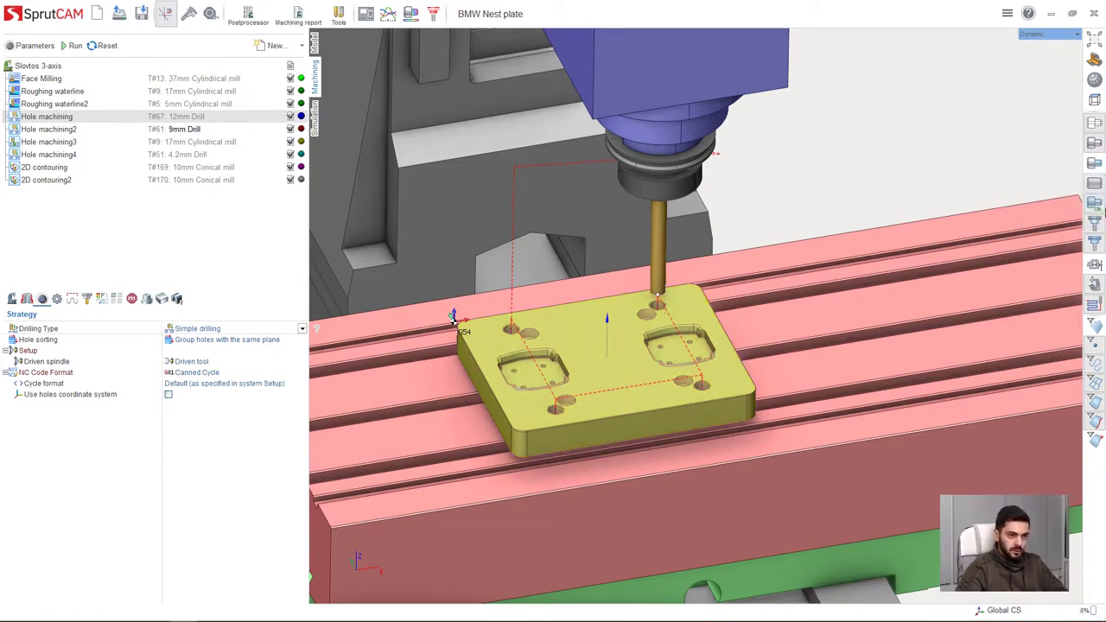
pyautogui.click(1094, 223)
pyautogui.click(1097, 146)
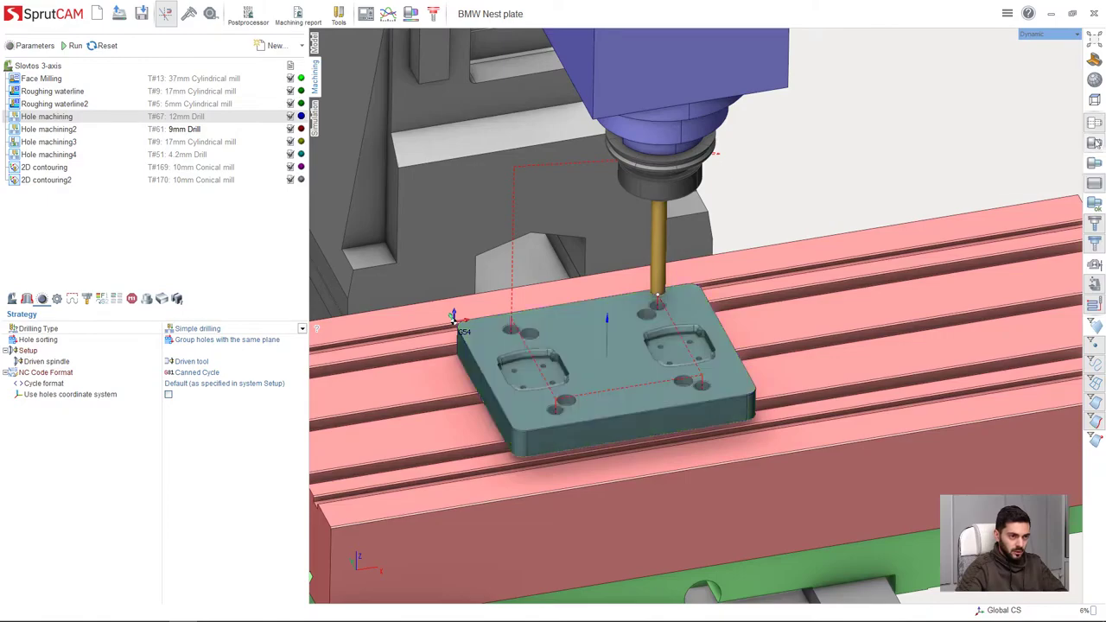
pyautogui.click(1096, 124)
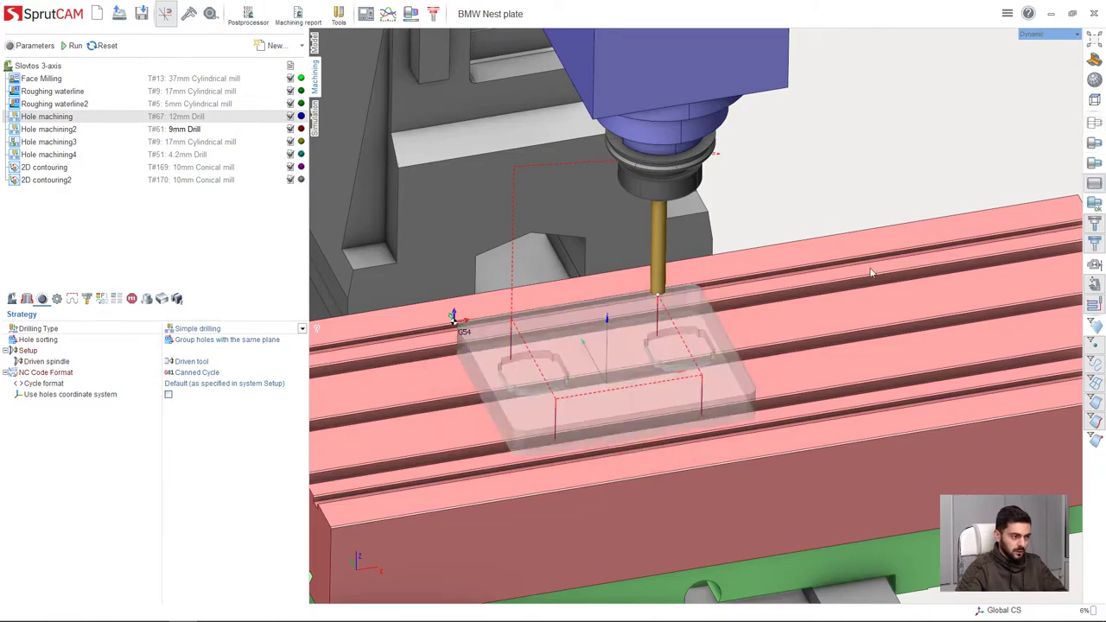
# - Turn the workpiece's transparency off and back on to compare its solid and see-through display
pyautogui.scroll(2, 605, 369)
pyautogui.moveTo(605, 370); pyautogui.dragTo(626, 391, button='middle')
pyautogui.rightClick(1094, 184)
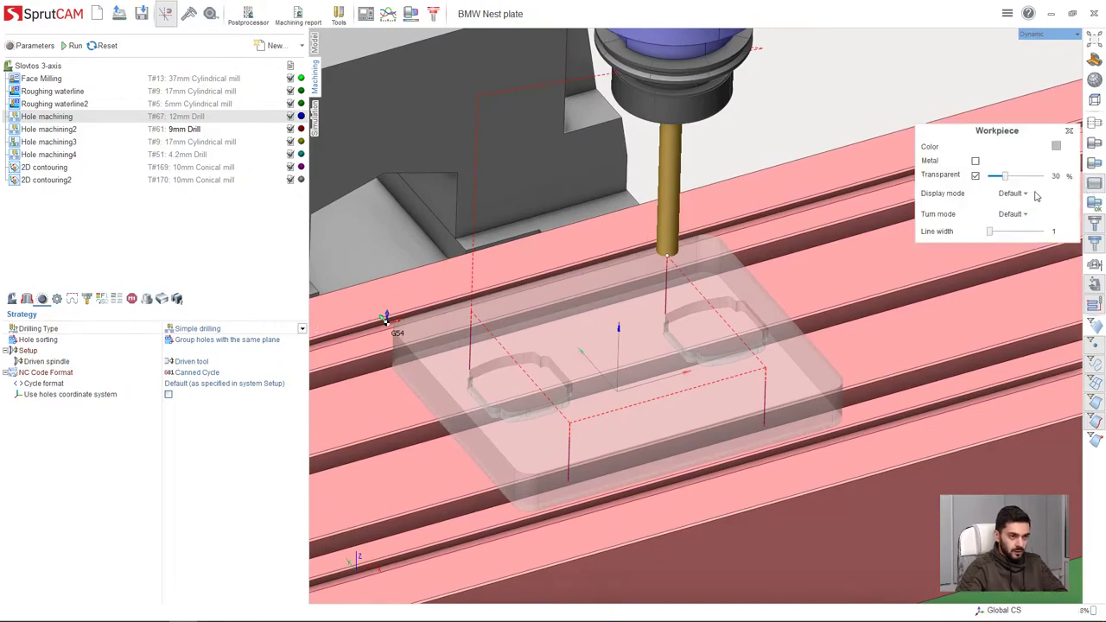
pyautogui.click(976, 176)
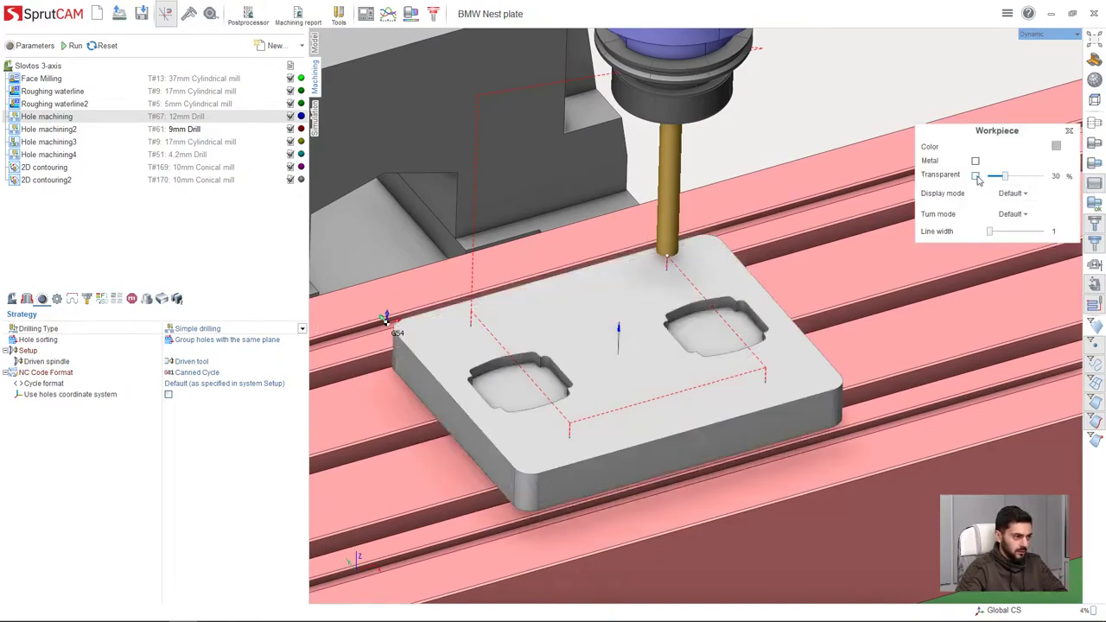
pyautogui.moveTo(836, 328); pyautogui.dragTo(821, 307, button='middle')
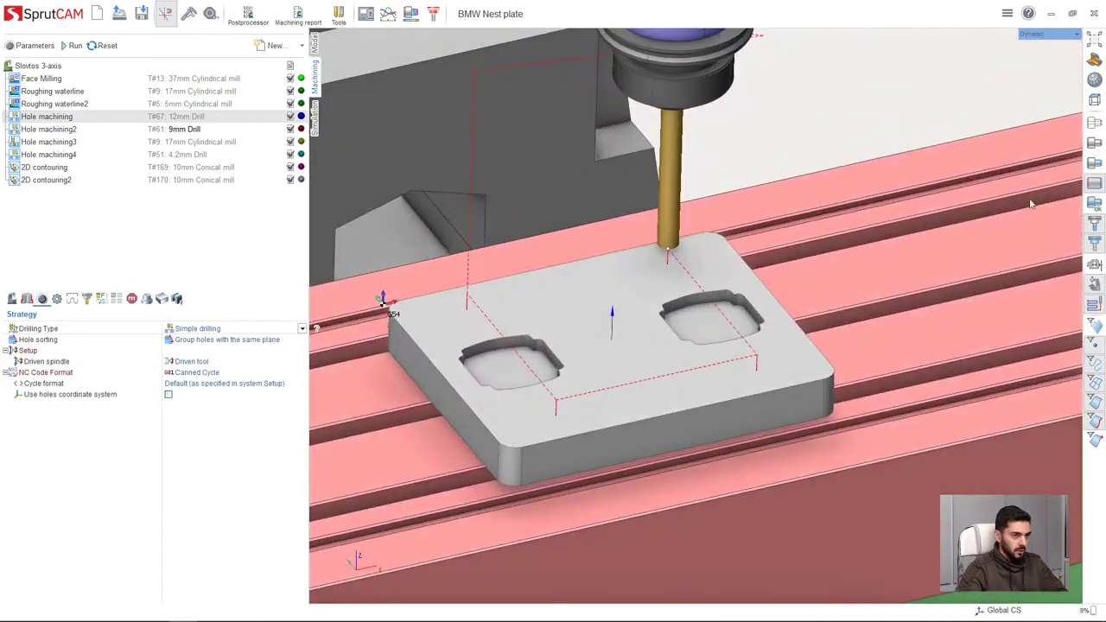
pyautogui.click(1095, 184)
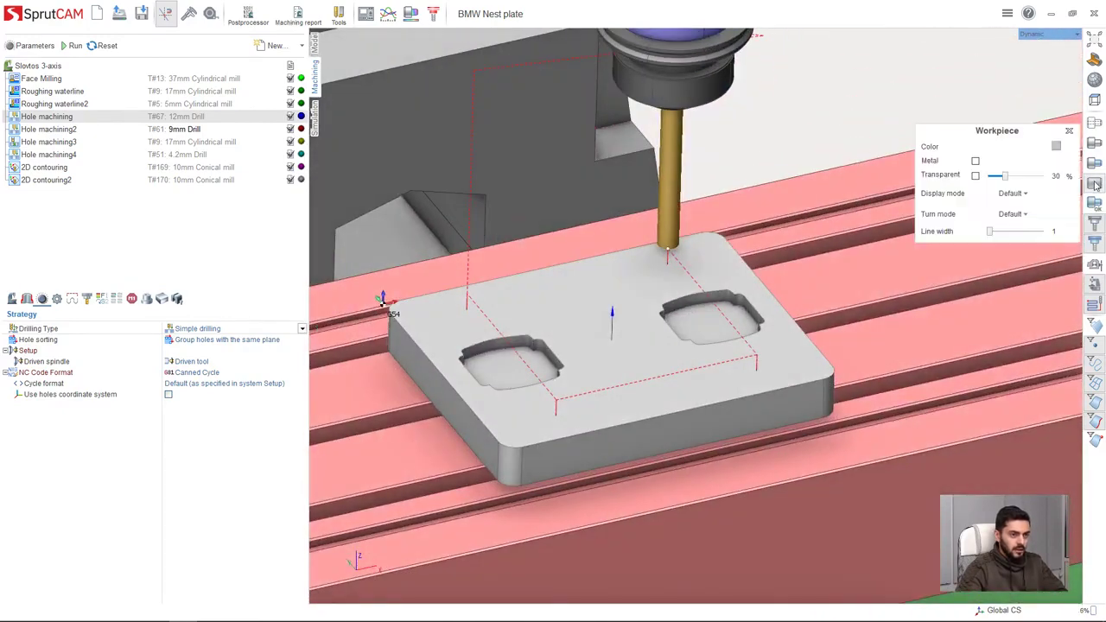
pyautogui.click(975, 177)
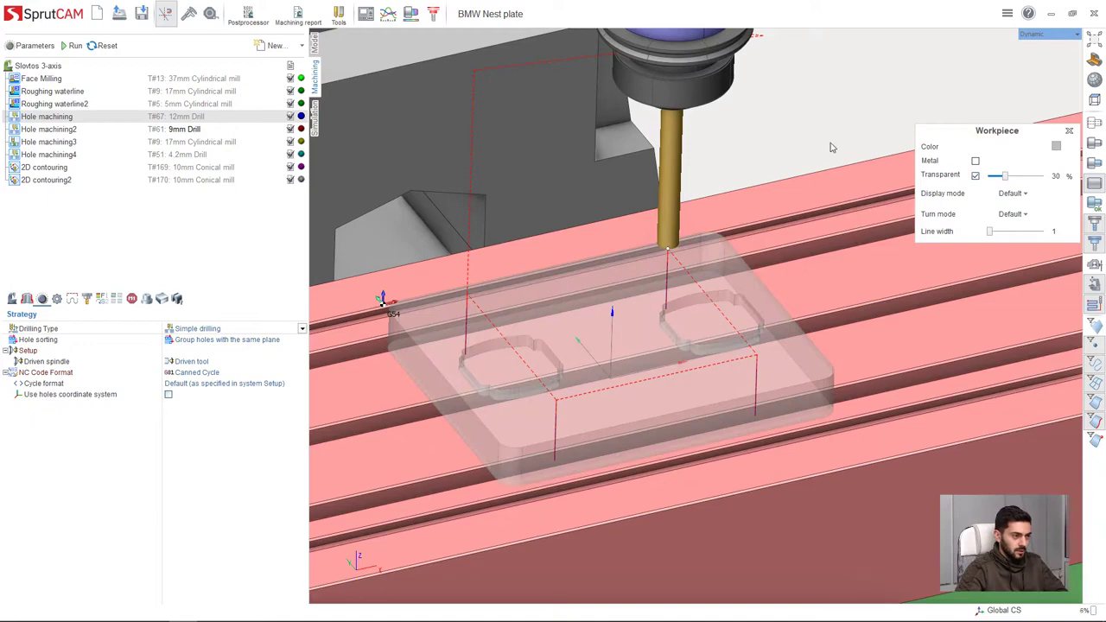
pyautogui.click(1069, 130)
# - Show the part model and inspect its holes and pockets from several angles
pyautogui.click(1091, 126)
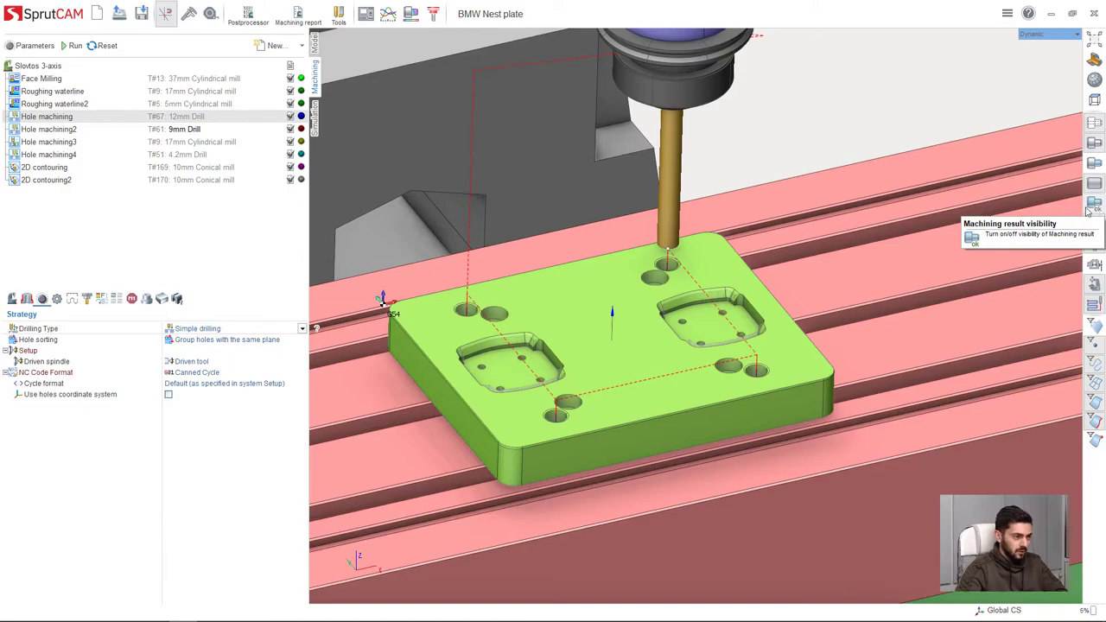
pyautogui.scroll(5, 609, 402)
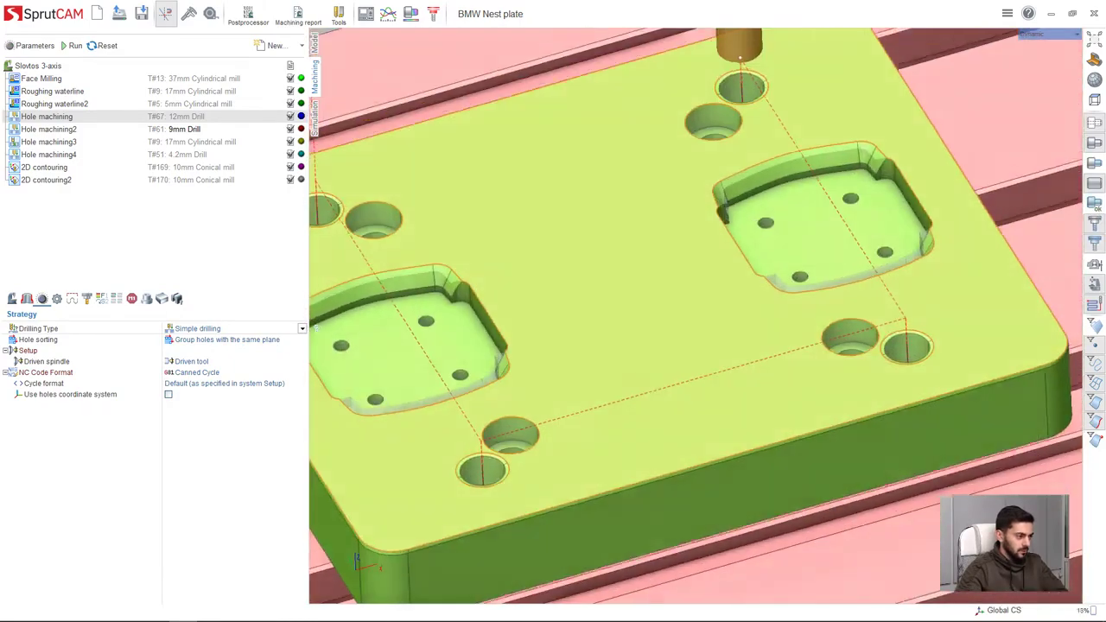
pyautogui.scroll(-5, 615, 344)
pyautogui.scroll(3, 616, 344)
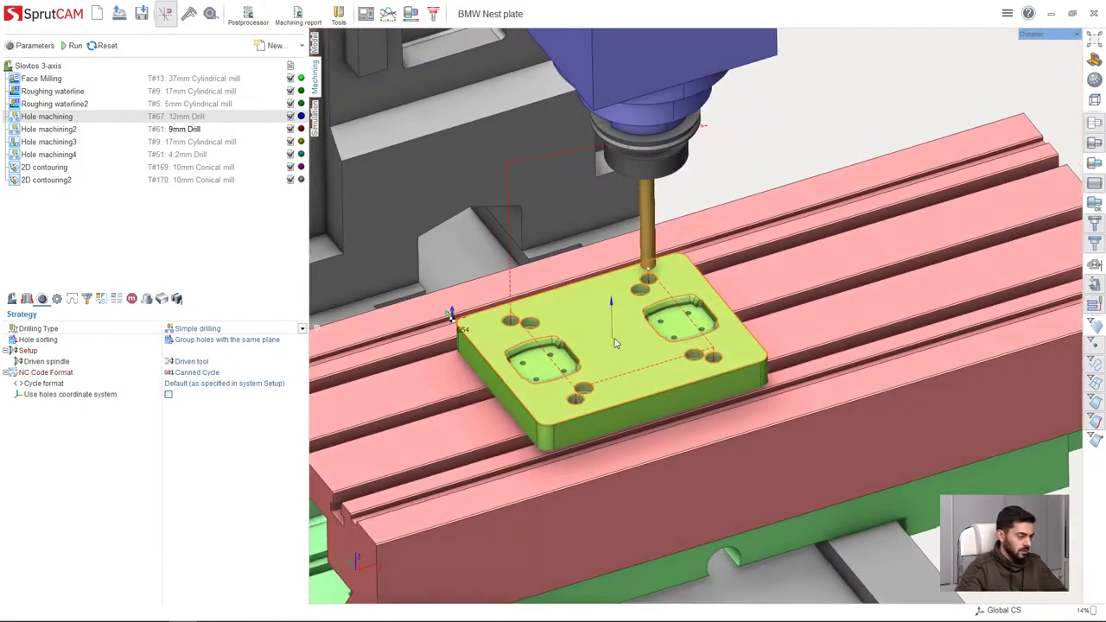
pyautogui.scroll(4, 616, 344)
pyautogui.scroll(-2, 615, 344)
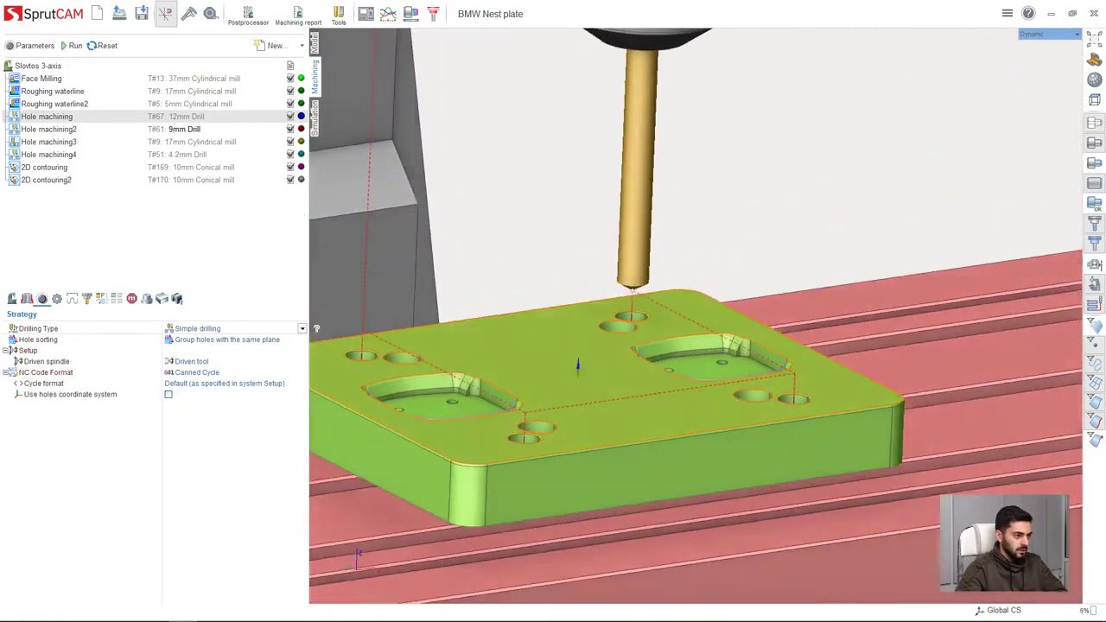
pyautogui.moveTo(615, 344); pyautogui.dragTo(608, 401, button='middle')
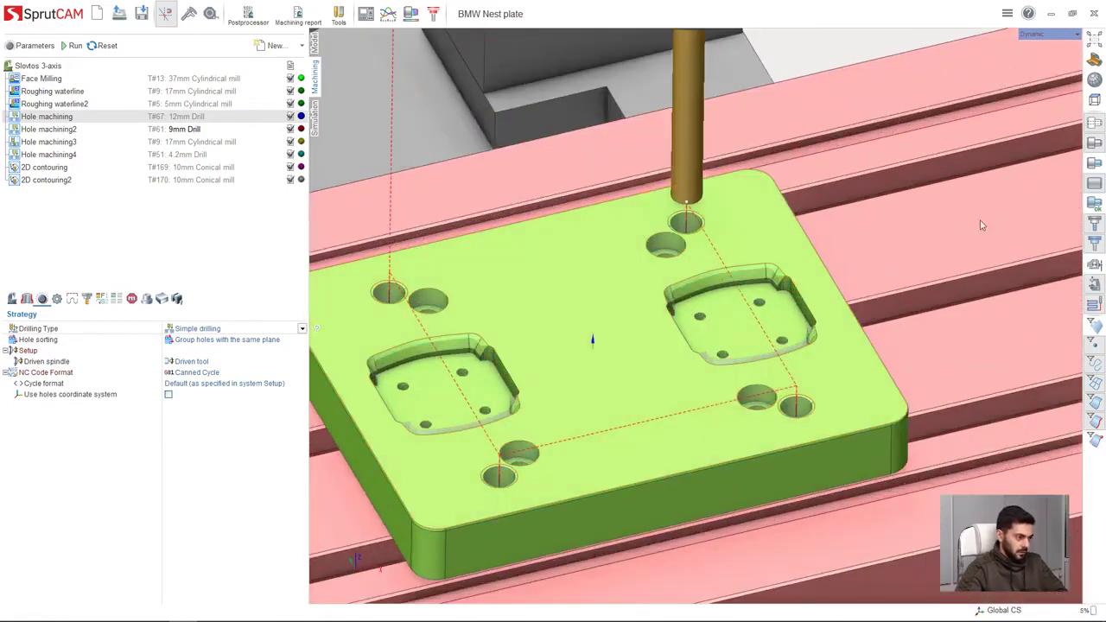
# - Display the workpiece without transparency and hide the part model
pyautogui.click(1096, 186)
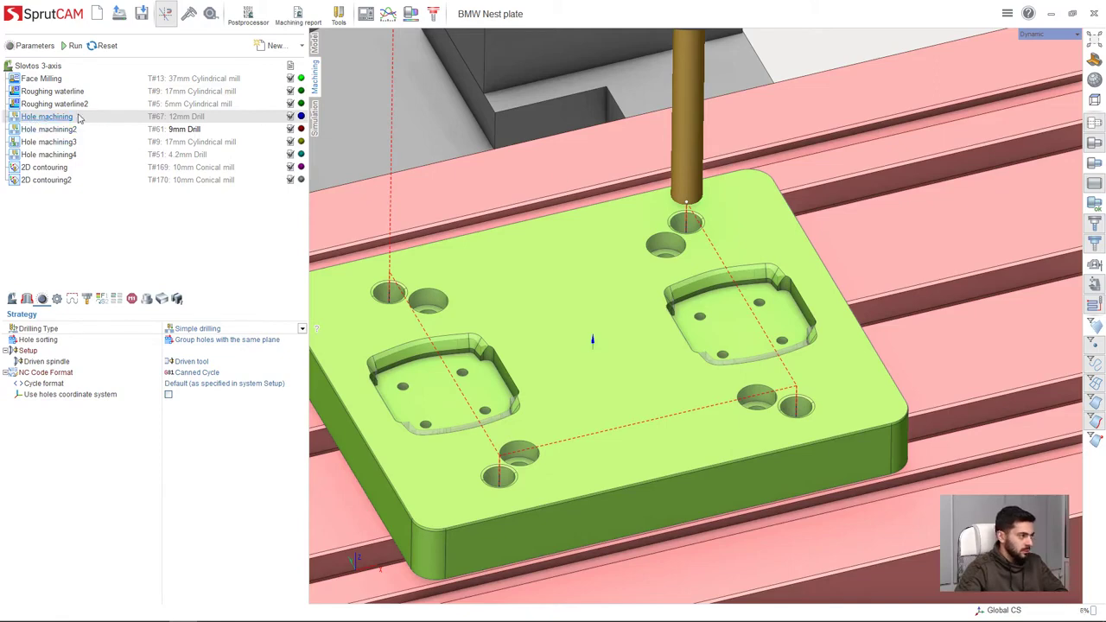
pyautogui.rightClick(1094, 189)
pyautogui.click(976, 177)
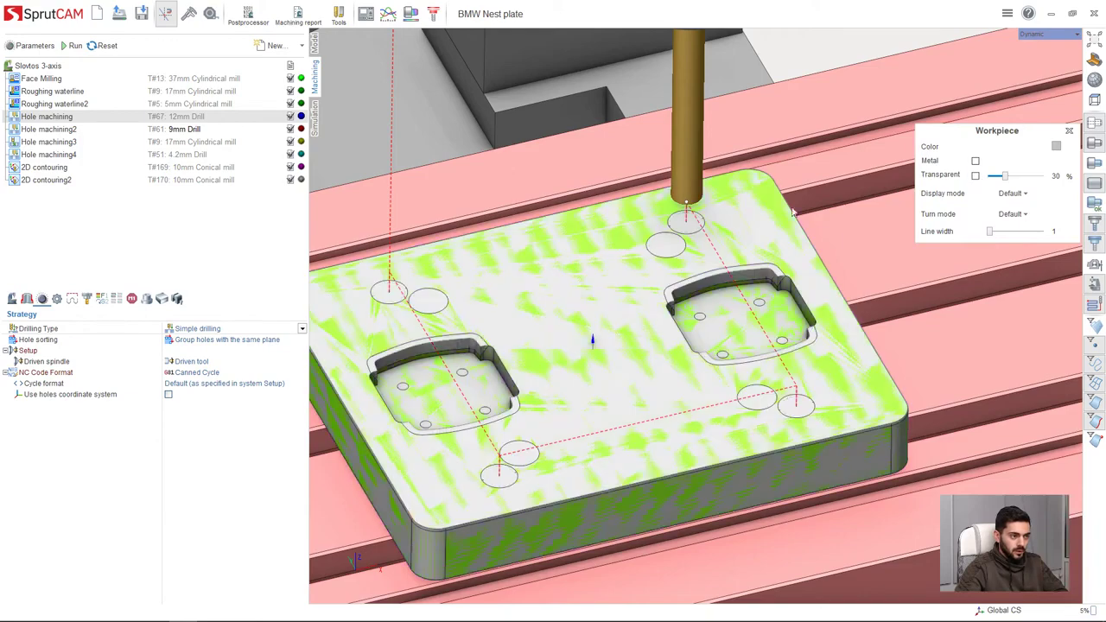
pyautogui.click(1094, 122)
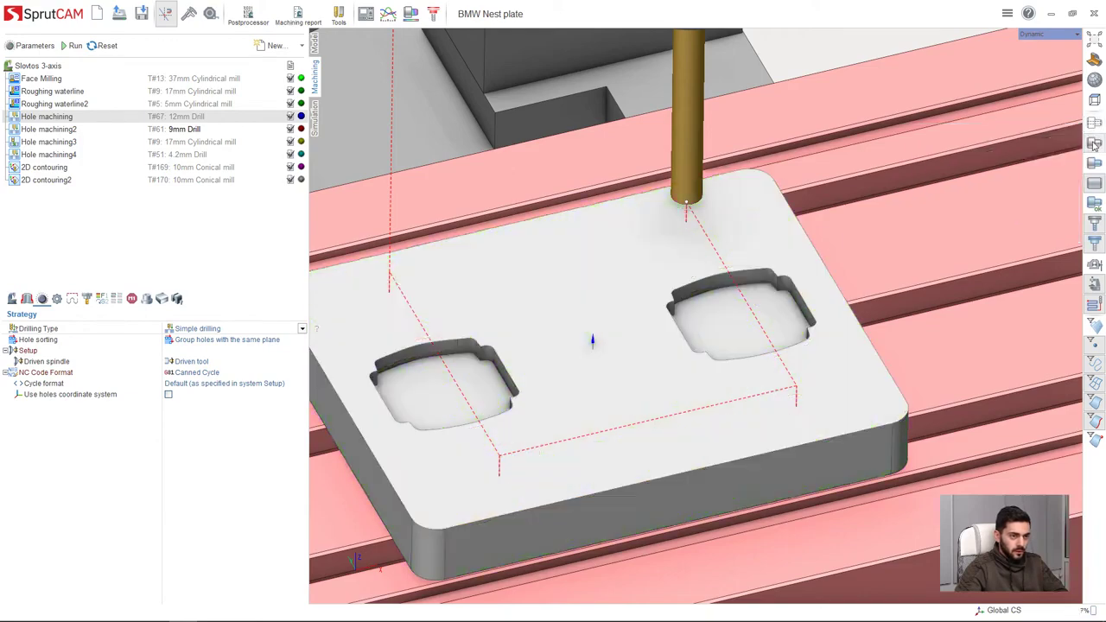
pyautogui.moveTo(726, 252)
pyautogui.mouseDown(button='middle')
pyautogui.moveTo(725, 226)
pyautogui.moveTo(731, 245)
pyautogui.mouseUp(button='middle')
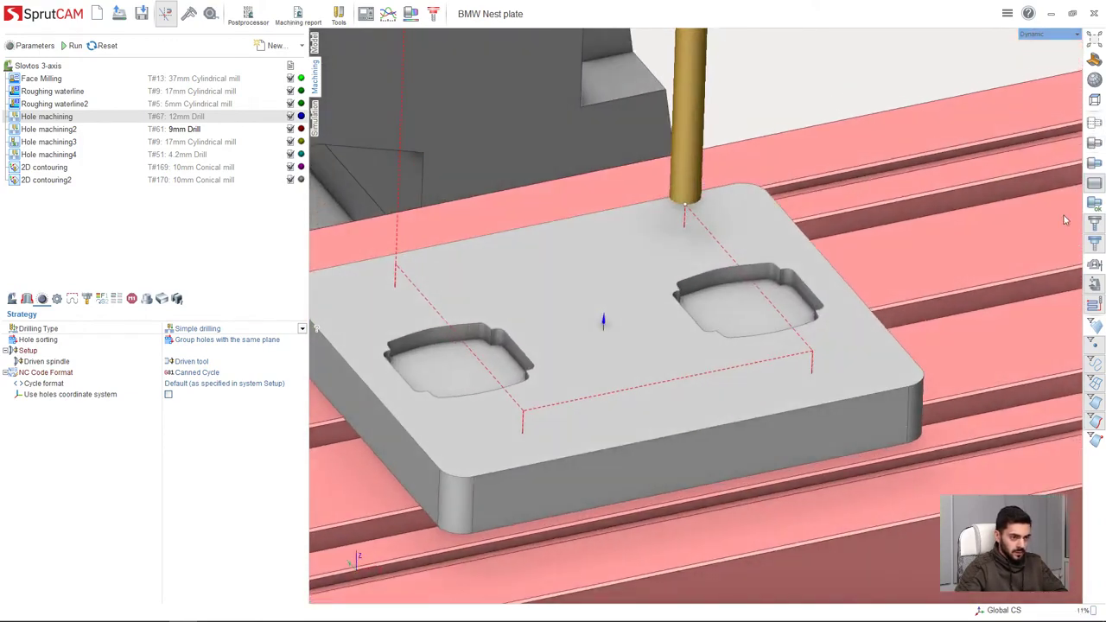
# - Display the machining result of the Hole machining operation with its transparency turned off
pyautogui.click(1094, 204)
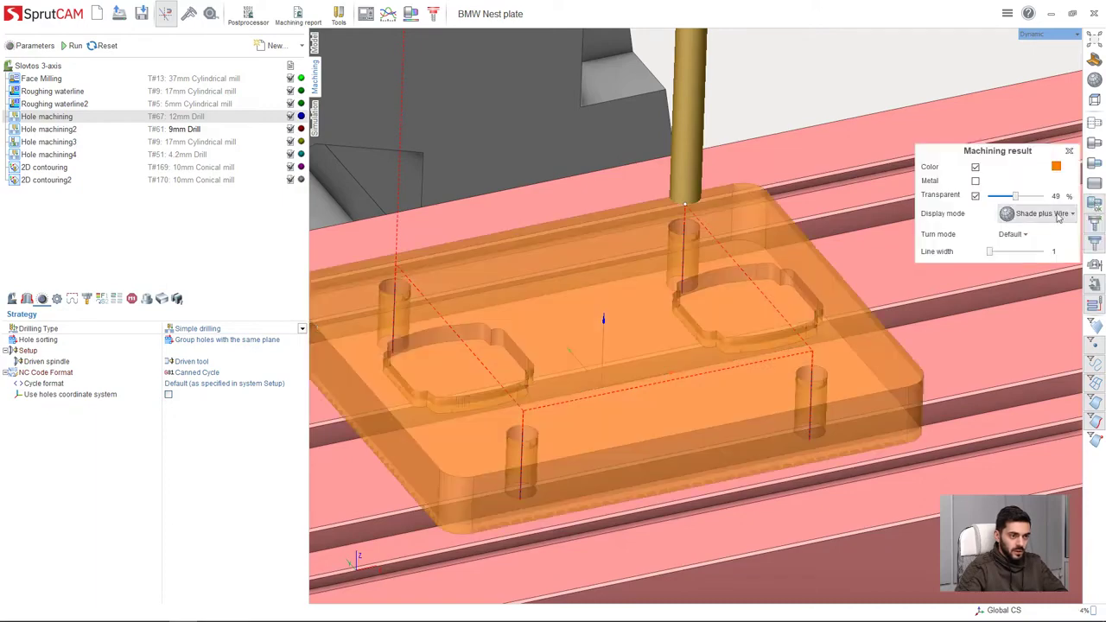
pyautogui.click(976, 195)
pyautogui.moveTo(791, 218)
pyautogui.mouseDown(button='middle')
pyautogui.moveTo(786, 269)
pyautogui.moveTo(784, 238)
pyautogui.mouseUp(button='middle')
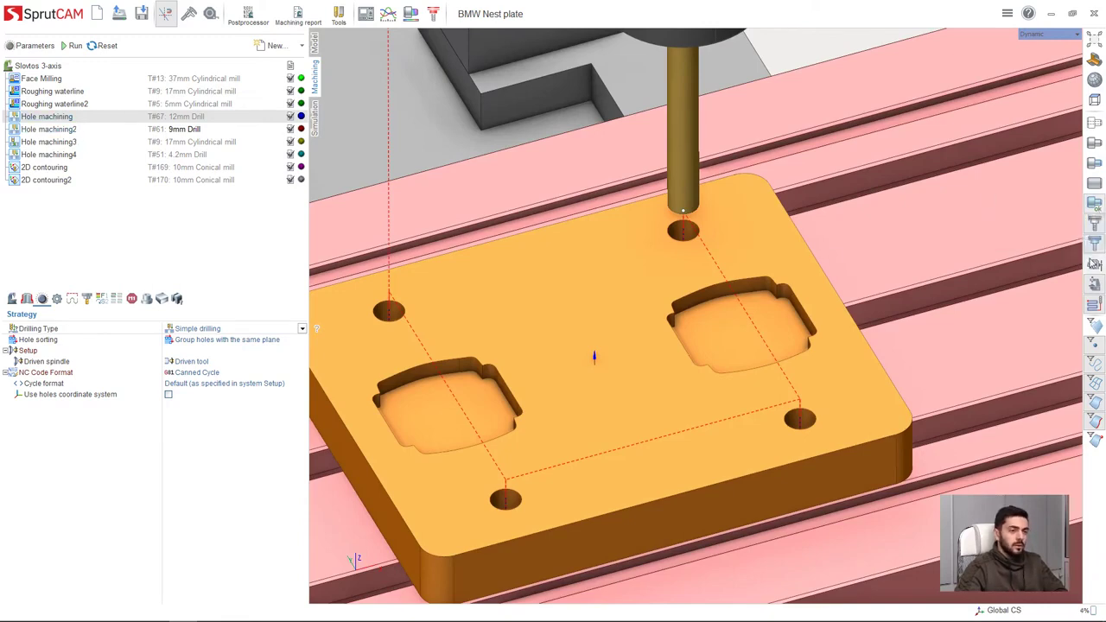
# - Select the Hole machining2 operation and inspect its machining result on the plate
pyautogui.click(99, 134)
pyautogui.scroll(-3, 511, 464)
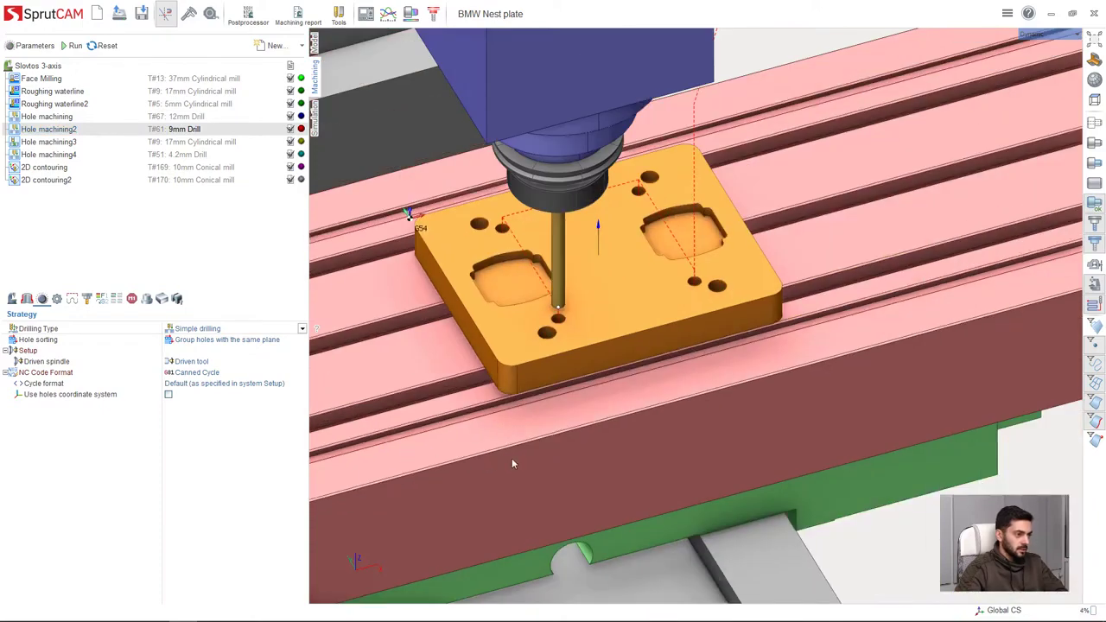
pyautogui.moveTo(564, 247); pyautogui.dragTo(567, 282, button='middle')
pyautogui.scroll(1, 570, 280)
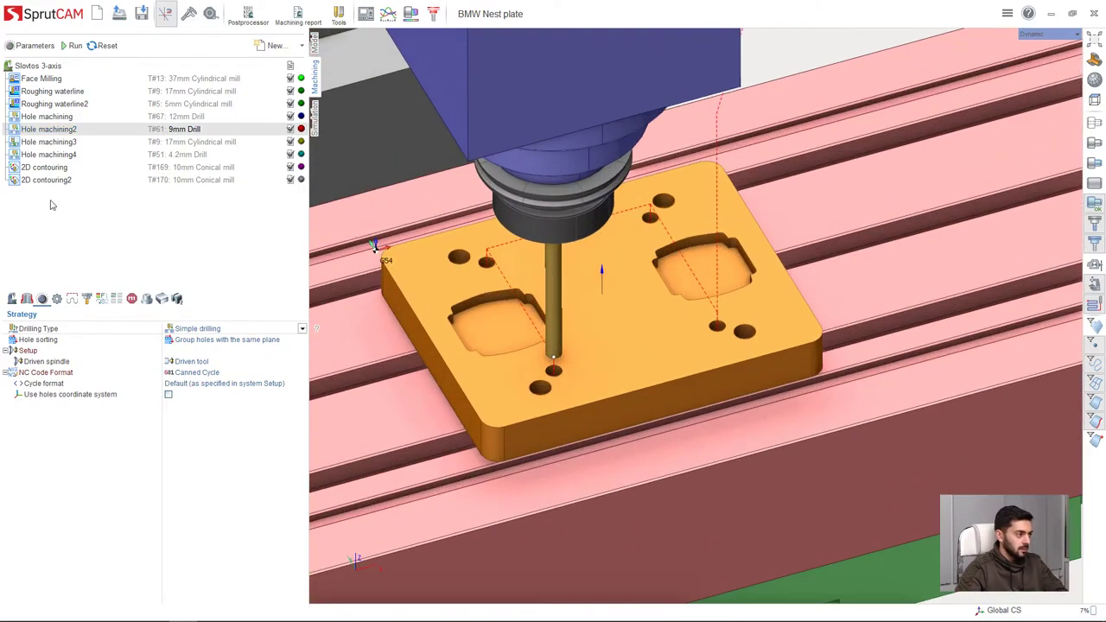
# - Return to the Hole machining operation and examine its machining result around the drilled holes
pyautogui.click(57, 117)
pyautogui.scroll(-3, 814, 396)
pyautogui.scroll(2, 597, 477)
pyautogui.moveTo(597, 477); pyautogui.dragTo(752, 467, button='middle')
pyautogui.scroll(-3, 566, 501)
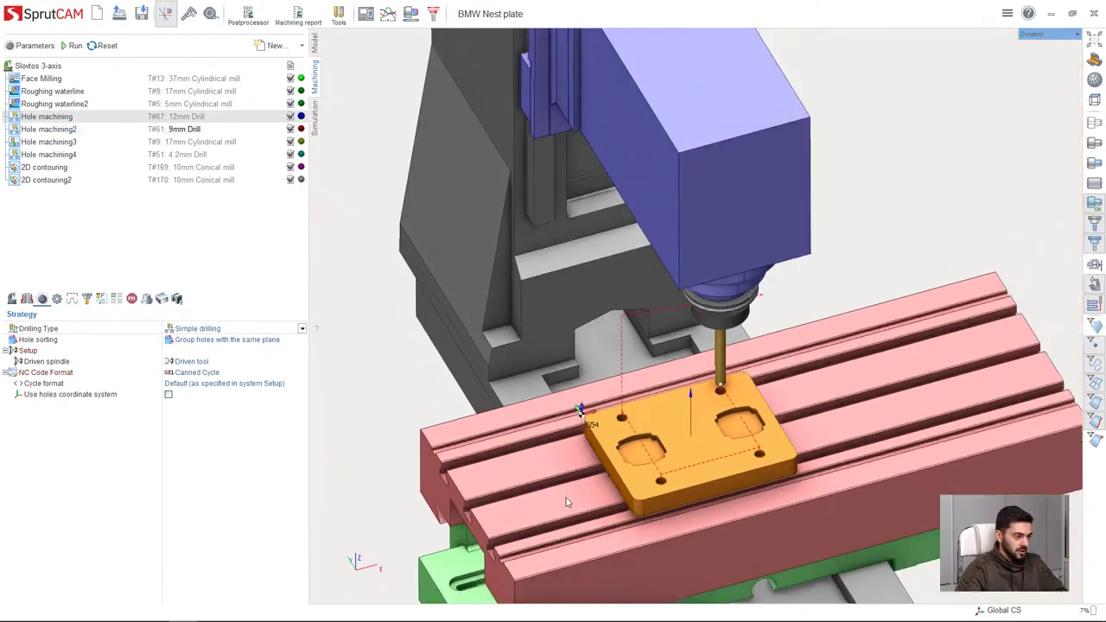
pyautogui.scroll(3, 737, 522)
pyautogui.scroll(4, 657, 453)
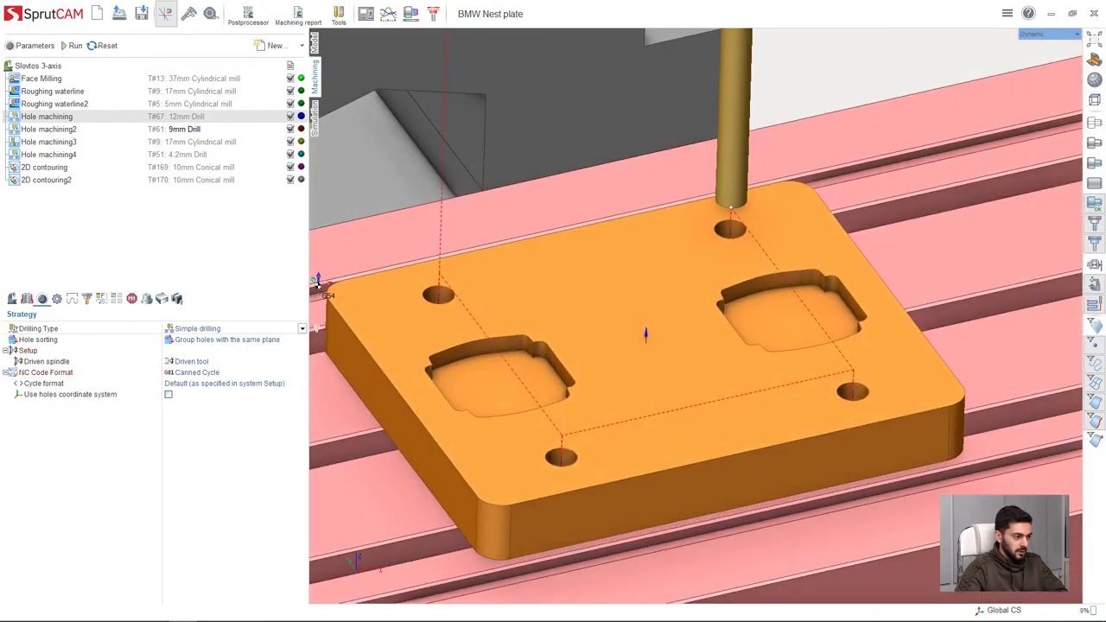
# - Show the part model together with the machining result, with the result's transparency enabled at 49%
pyautogui.click(1095, 141)
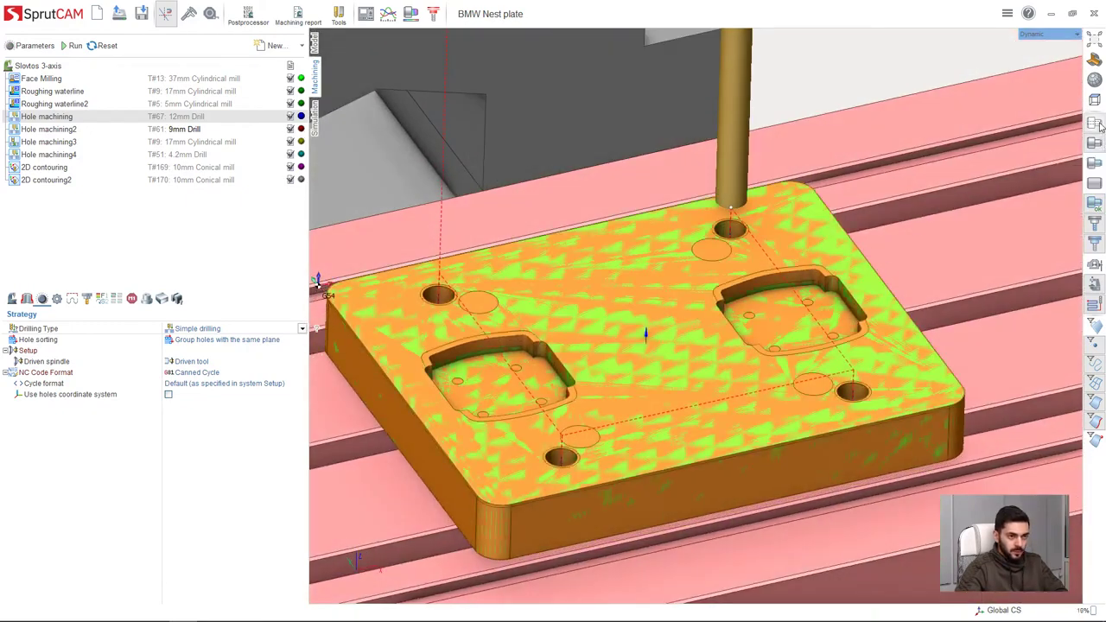
pyautogui.click(1071, 213)
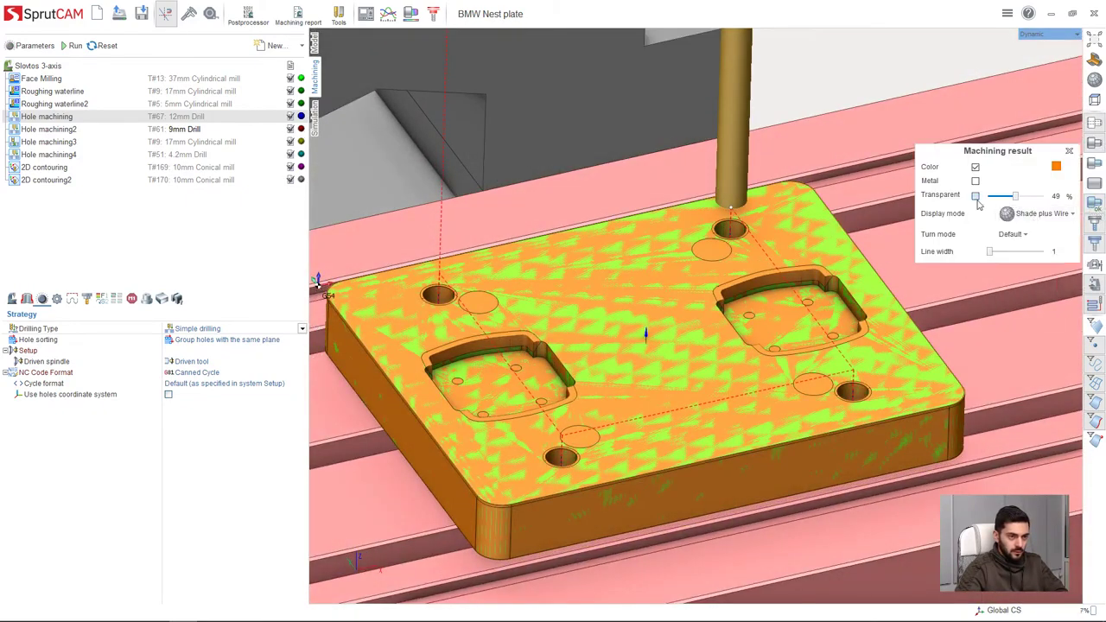
pyautogui.click(975, 196)
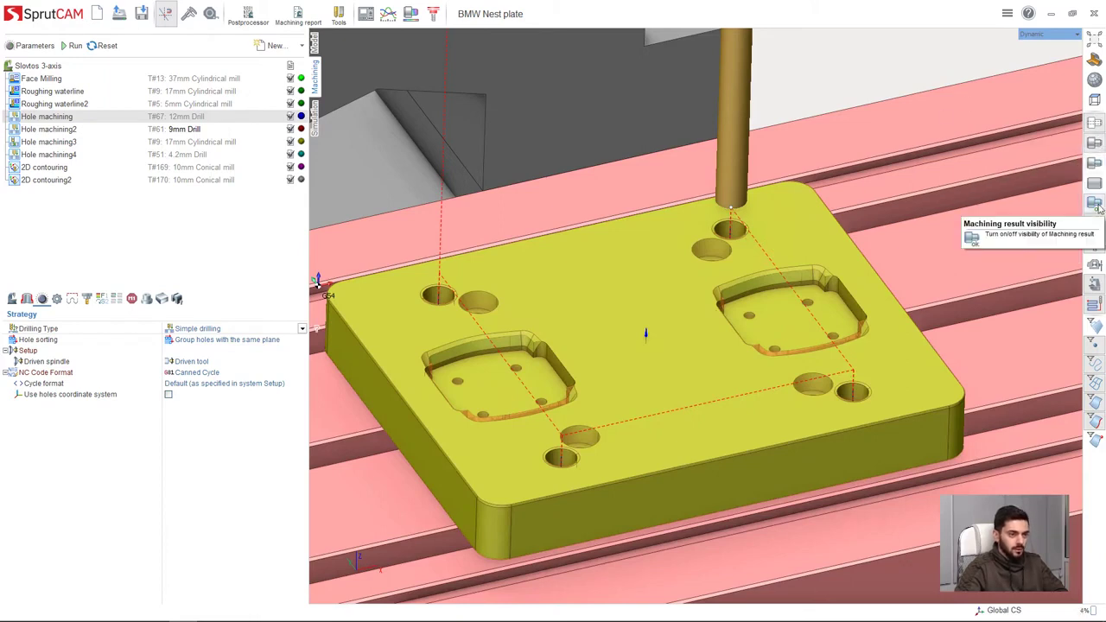
# - Examine the 49% transparent machining result over the part model, focusing on the drilled holes and pockets
pyautogui.moveTo(1096, 205)
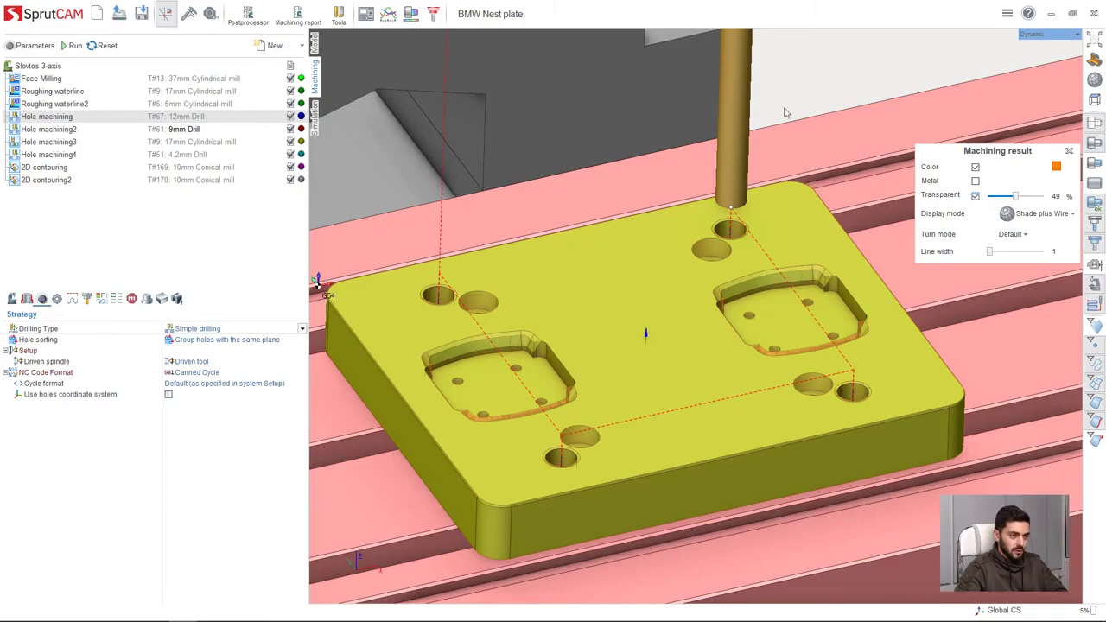
pyautogui.moveTo(744, 282)
pyautogui.mouseDown(button='middle')
pyautogui.moveTo(760, 216)
pyautogui.moveTo(783, 292)
pyautogui.moveTo(782, 194)
pyautogui.moveTo(778, 397)
pyautogui.moveTo(741, 303)
pyautogui.mouseUp(button='middle')
pyautogui.scroll(3, 784, 293)
pyautogui.scroll(-4, 740, 302)
pyautogui.scroll(3, 704, 525)
pyautogui.moveTo(689, 333); pyautogui.dragTo(694, 378, button='middle')
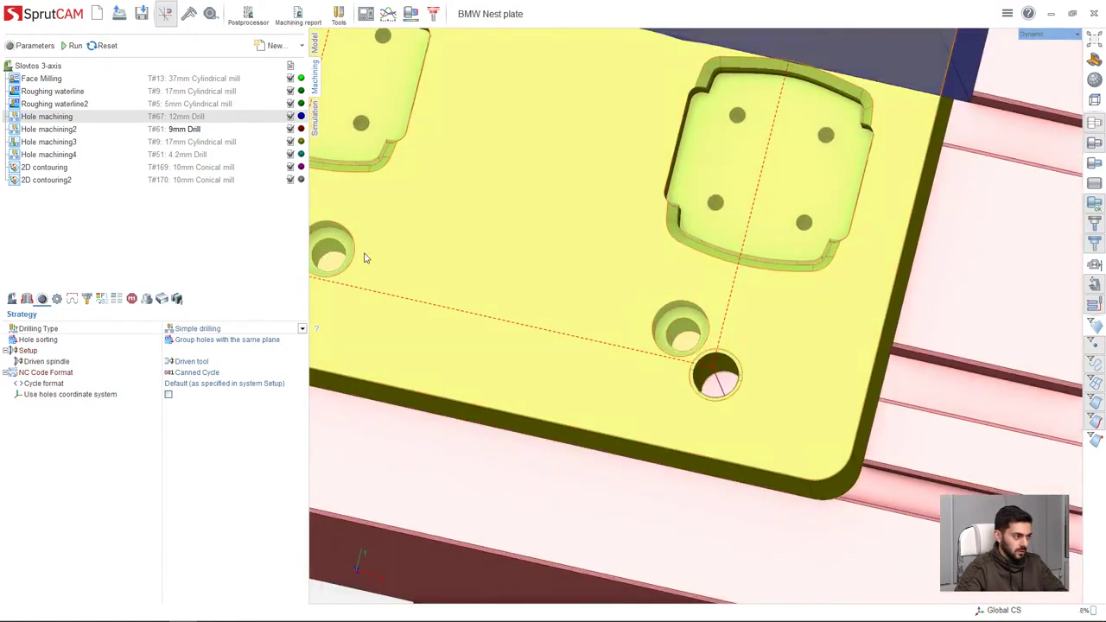
pyautogui.moveTo(715, 374); pyautogui.dragTo(731, 401, button='middle')
pyautogui.scroll(-3, 746, 365)
pyautogui.scroll(-4, 731, 403)
pyautogui.scroll(3, 657, 337)
pyautogui.moveTo(648, 341); pyautogui.dragTo(622, 354, button='middle')
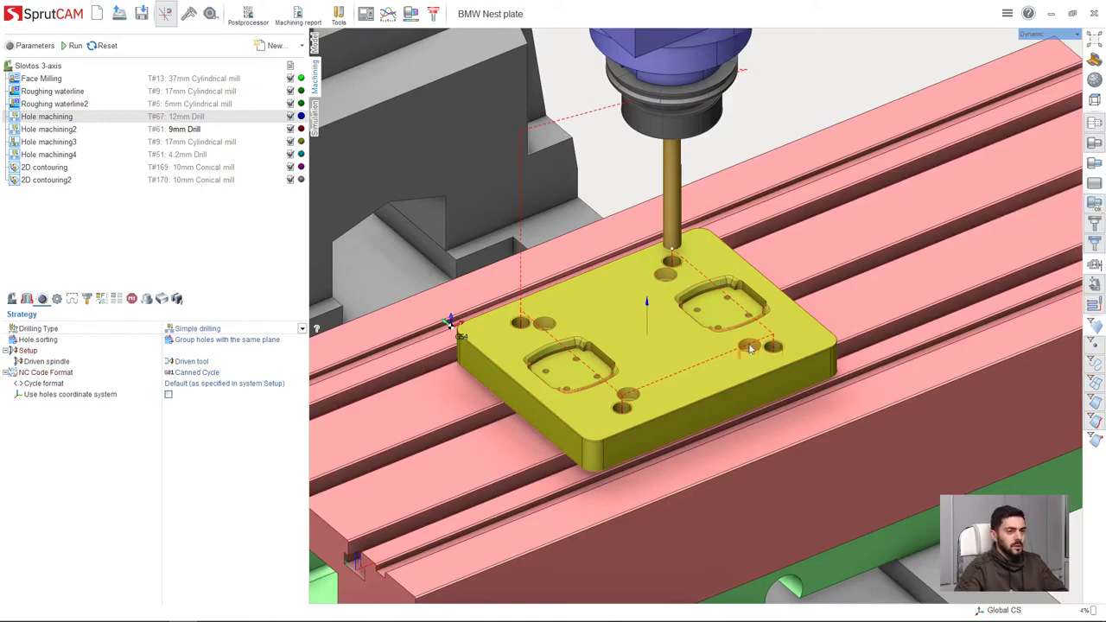
# - View the whole plate with its machining result, together with the drill, spindle and machine table
pyautogui.scroll(2, 749, 345)
pyautogui.moveTo(749, 345); pyautogui.dragTo(744, 322, button='middle')
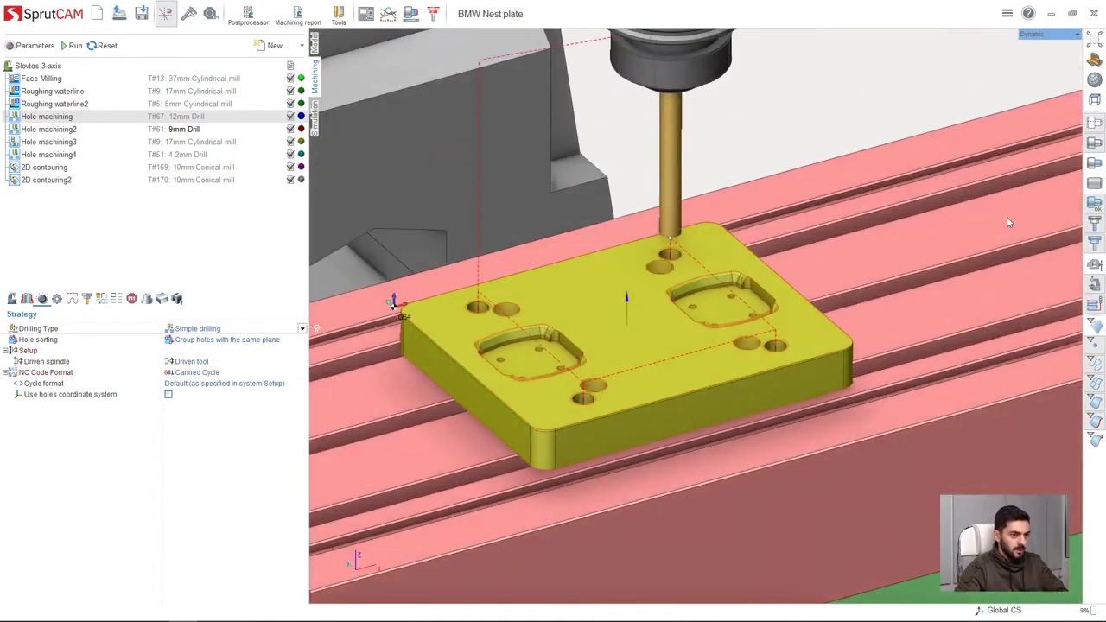
pyautogui.scroll(-1, 1020, 207)
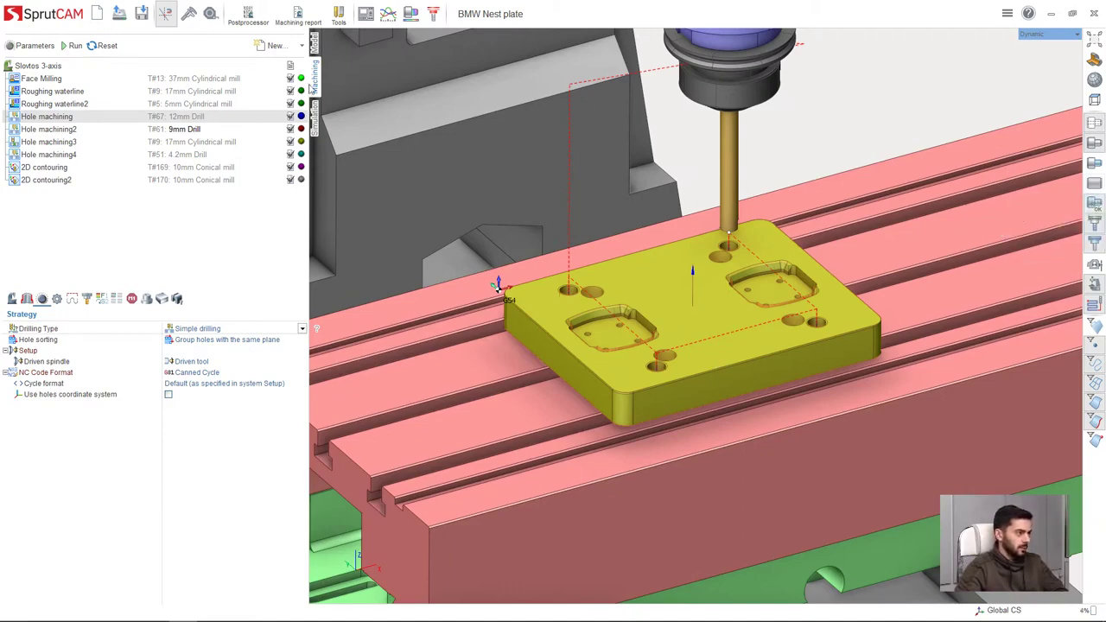
pyautogui.scroll(-3, 877, 337)
pyautogui.scroll(3, 963, 233)
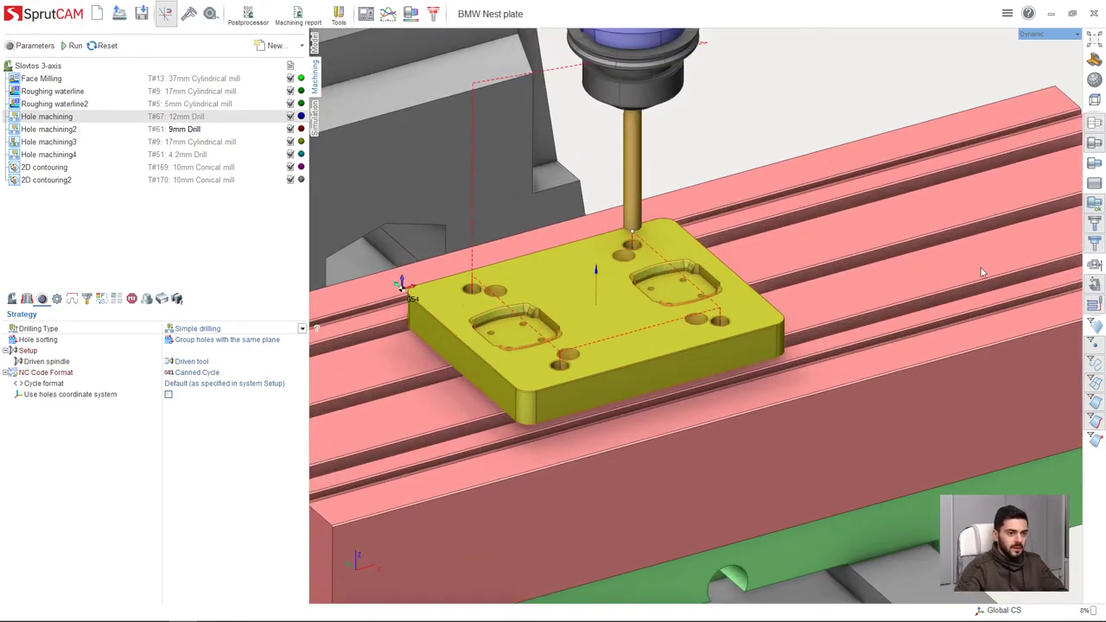
pyautogui.scroll(1, 982, 273)
pyautogui.scroll(-3, 982, 272)
pyautogui.scroll(3, 1047, 262)
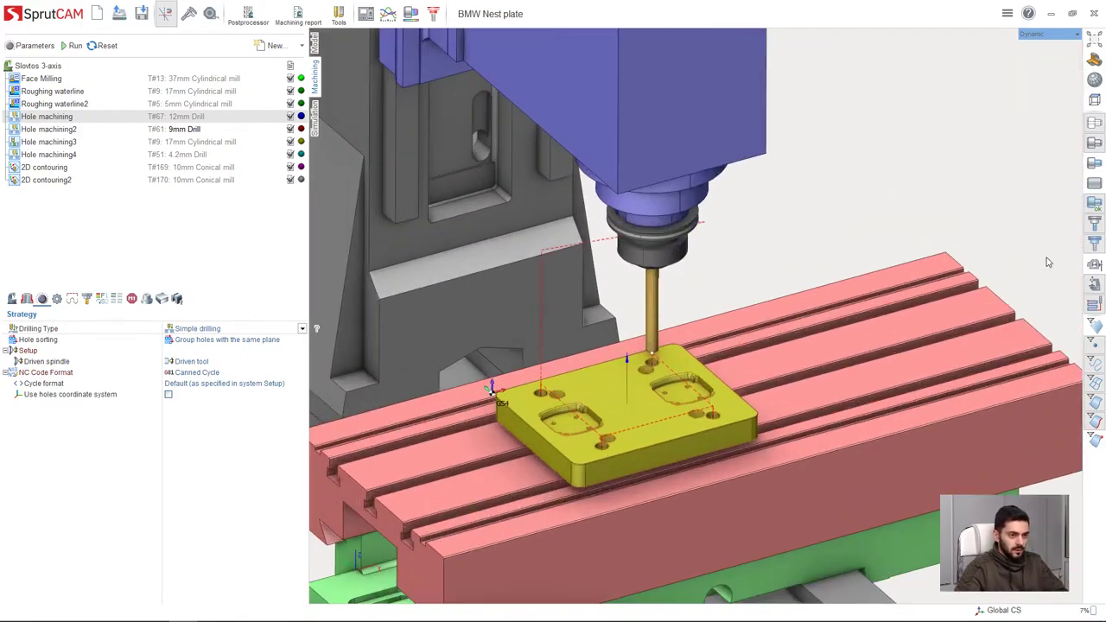
# - Switch the drill tool's visibility off and back on
pyautogui.click(1096, 223)
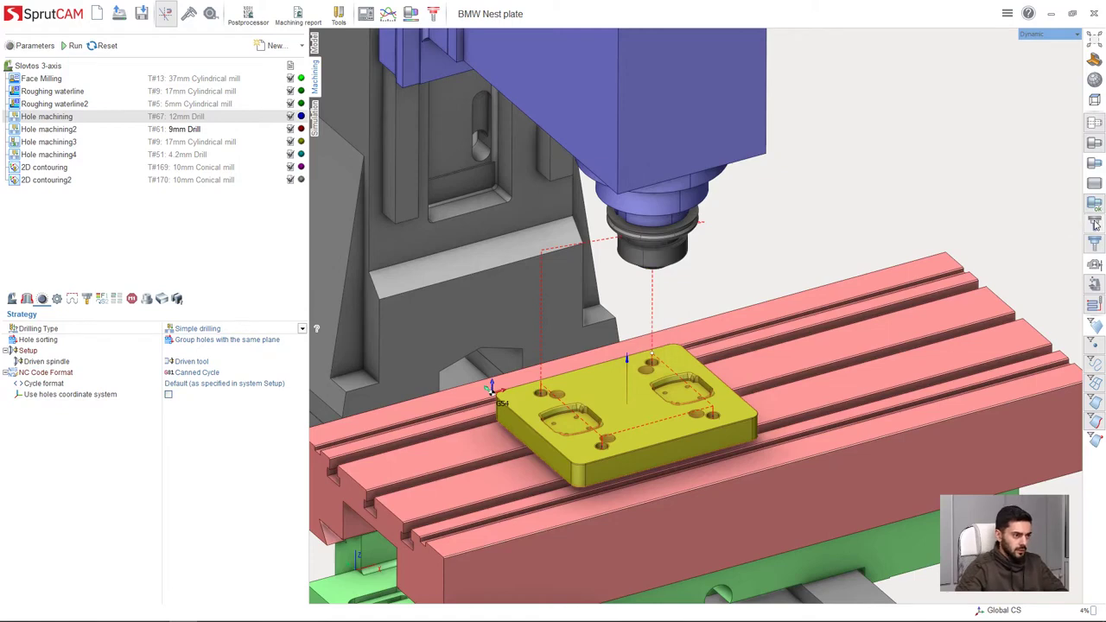
pyautogui.click(1096, 223)
pyautogui.click(1098, 222)
pyautogui.click(1096, 224)
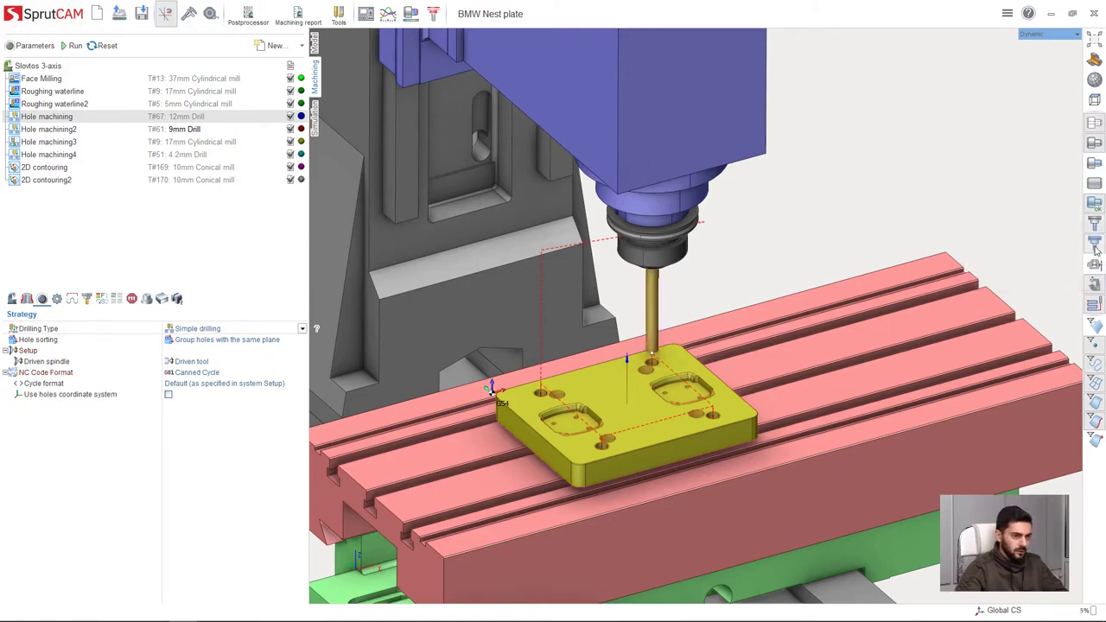
# - Toggle the tool holder's and the drill's visibility in turn, finishing with both shown
pyautogui.click(1096, 243)
pyautogui.click(1095, 243)
pyautogui.click(1096, 227)
pyautogui.click(1096, 243)
pyautogui.click(1096, 243)
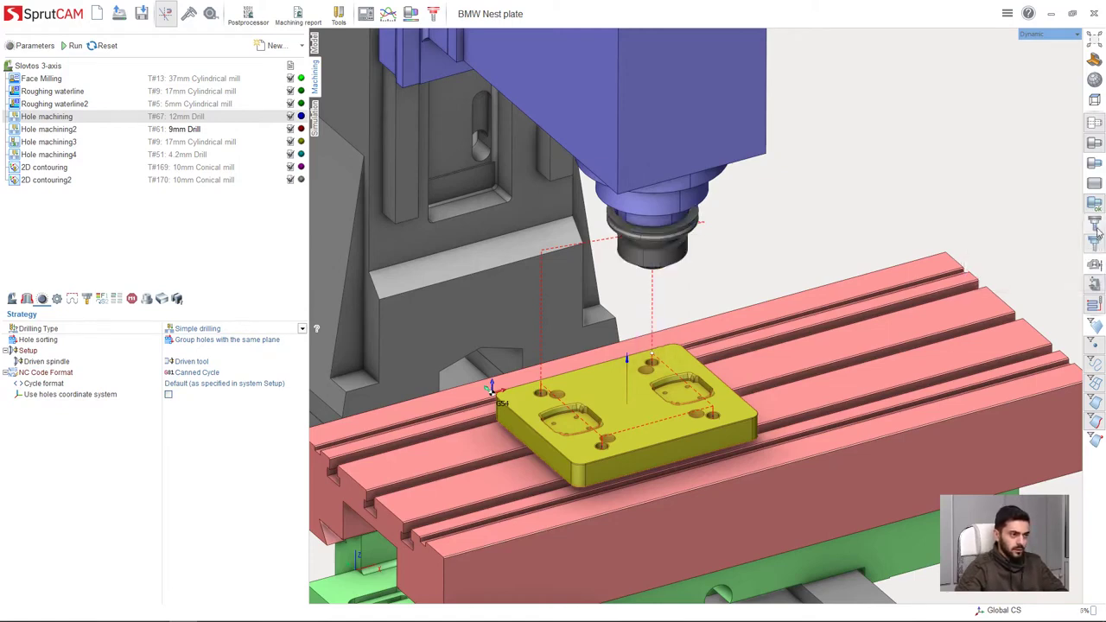
pyautogui.click(1096, 228)
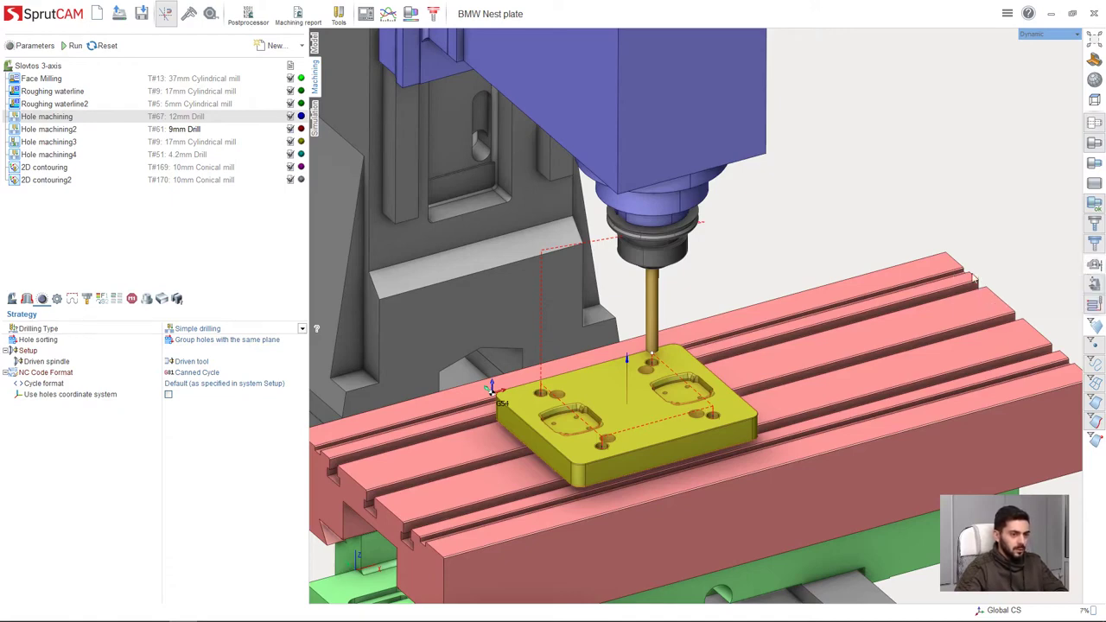
# - Check the Fixtures folder in the full model, and return to the machining operations
pyautogui.click(314, 45)
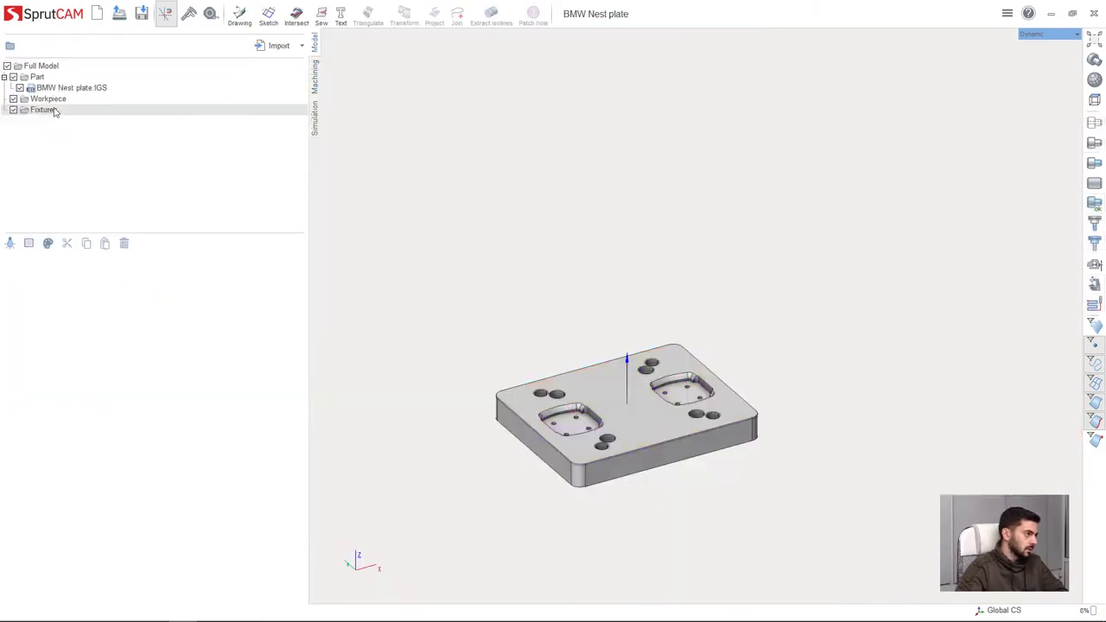
pyautogui.click(316, 82)
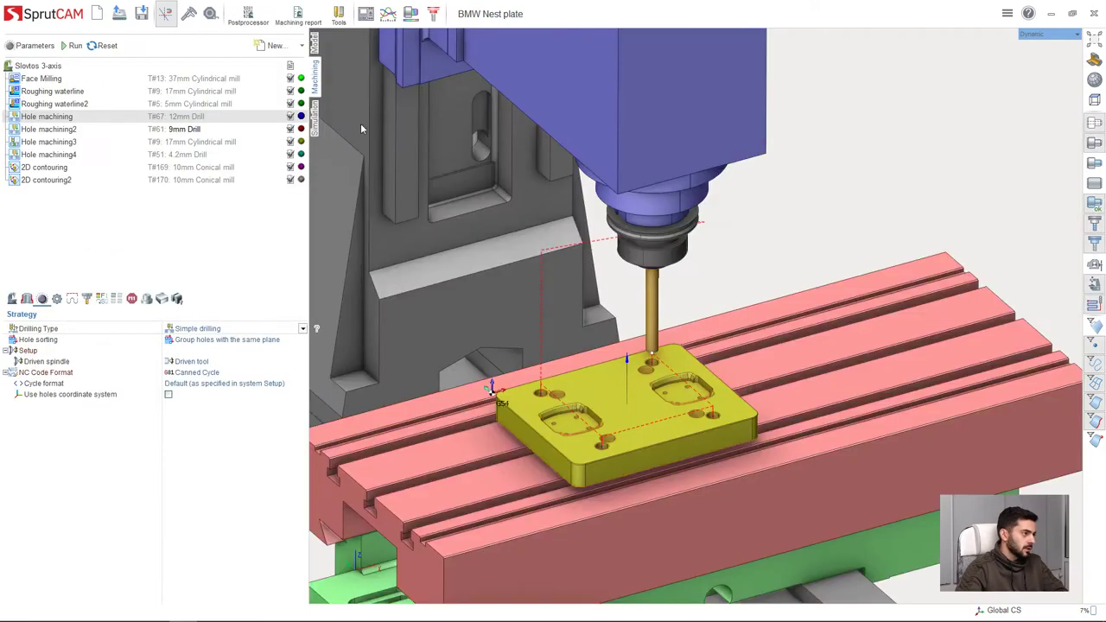
# - Hide the machine model so that only the plate, tool assembly and toolpath are displayed
pyautogui.click(1095, 286)
pyautogui.click(1096, 286)
pyautogui.click(1095, 286)
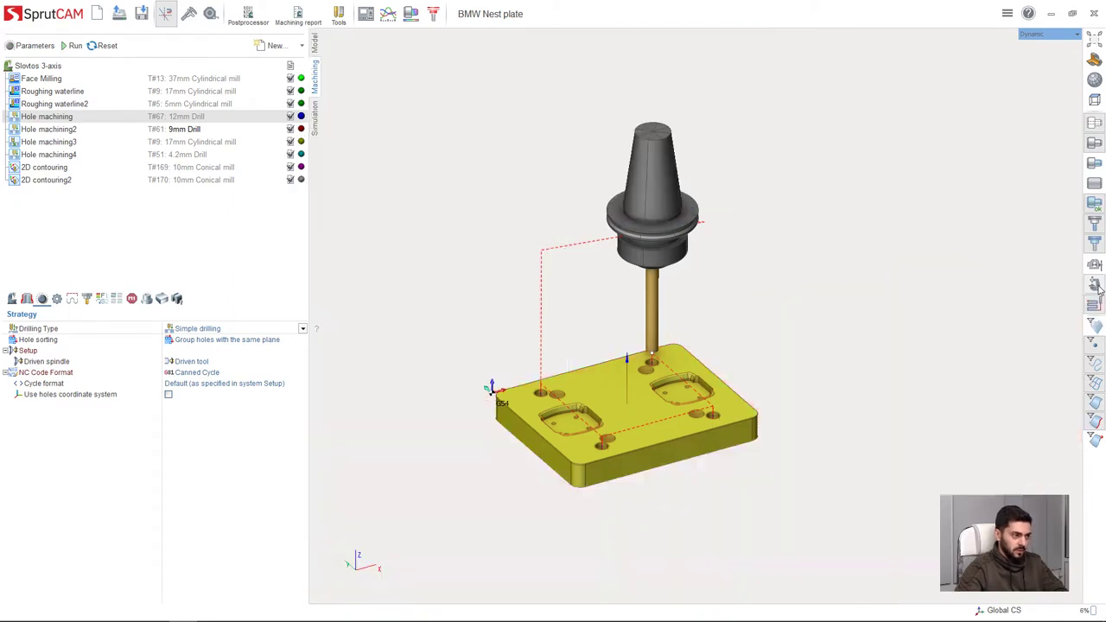
pyautogui.click(1095, 286)
pyautogui.click(1096, 286)
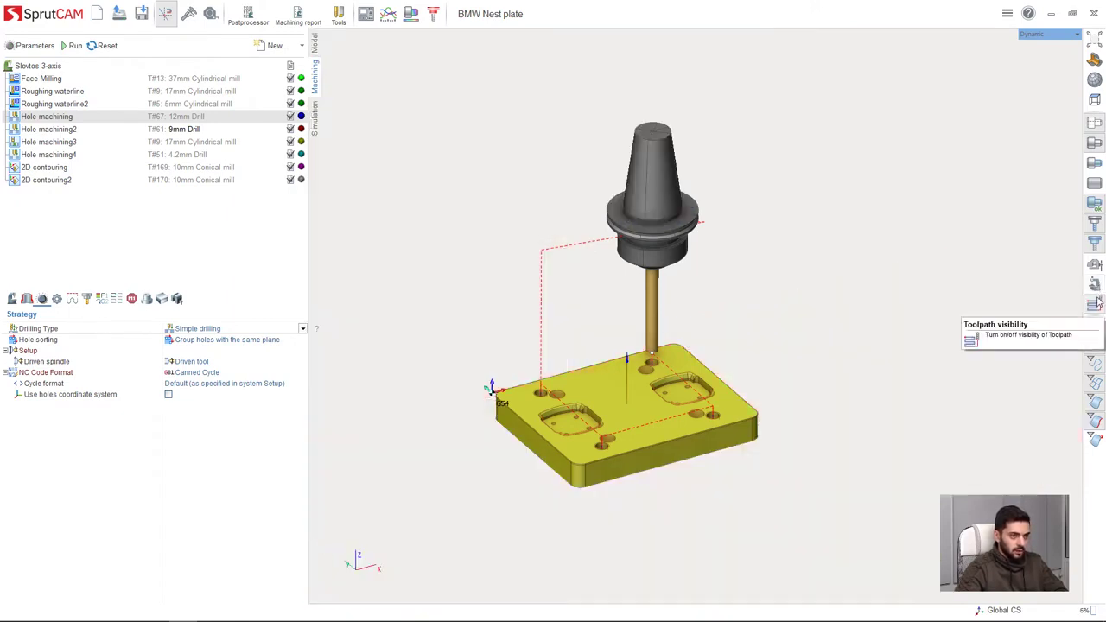
pyautogui.moveTo(628, 388)
pyautogui.mouseDown(button='middle')
pyautogui.moveTo(605, 458)
pyautogui.moveTo(603, 415)
pyautogui.moveTo(640, 424)
pyautogui.moveTo(627, 407)
pyautogui.mouseUp(button='middle')
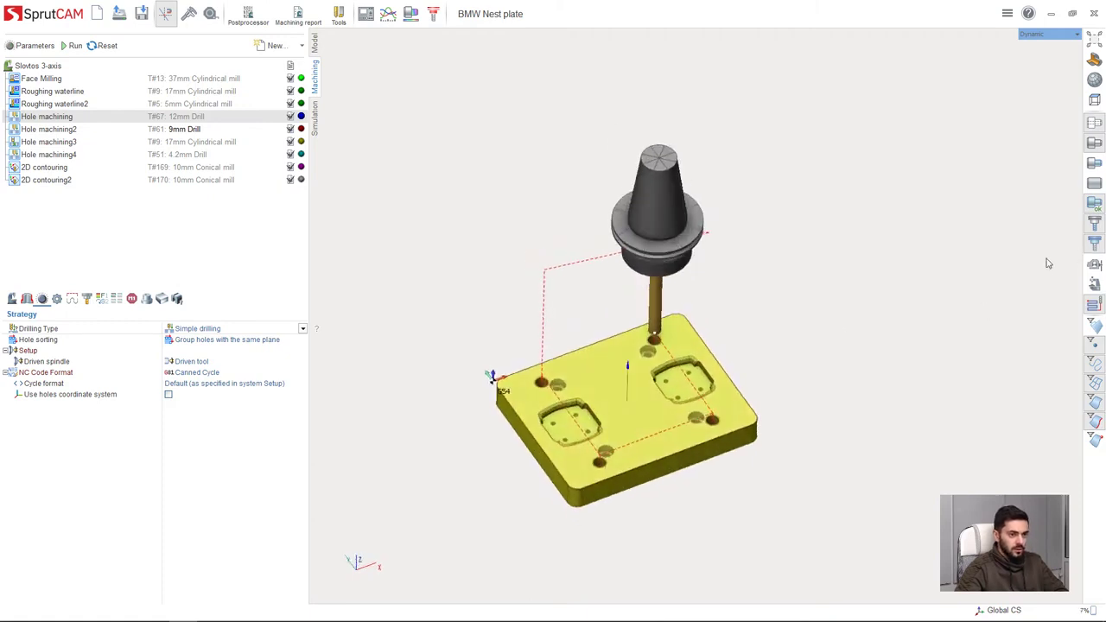
# - Show the machine model again and examine the column, spindle head and table around the plate
pyautogui.click(1095, 286)
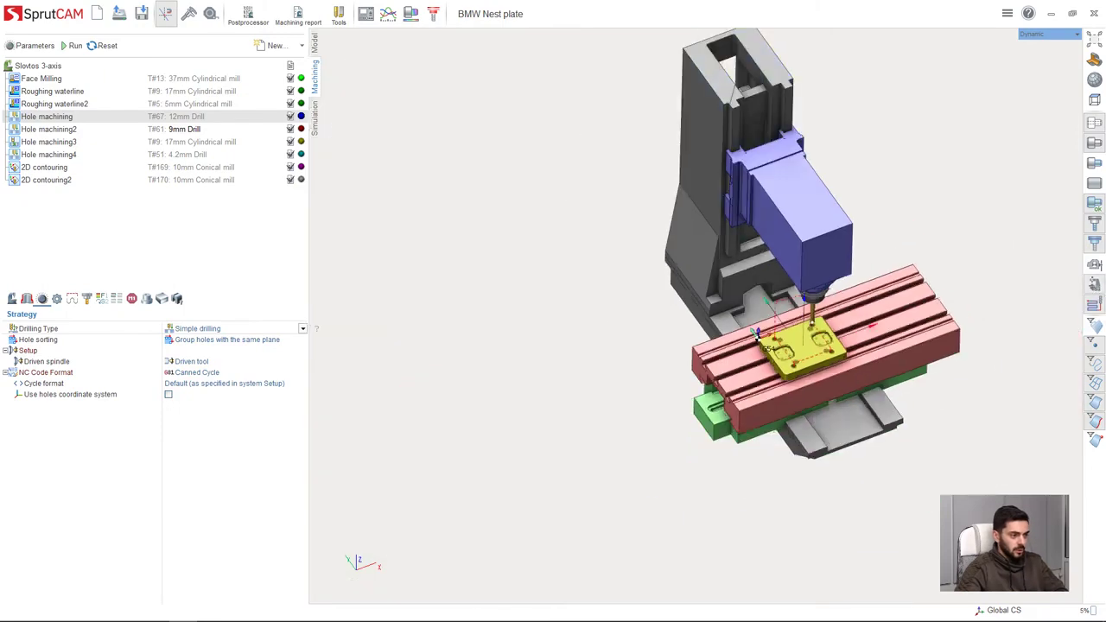
pyautogui.scroll(-1, 864, 367)
pyautogui.scroll(2, 864, 367)
pyautogui.scroll(3, 769, 341)
pyautogui.scroll(-5, 717, 423)
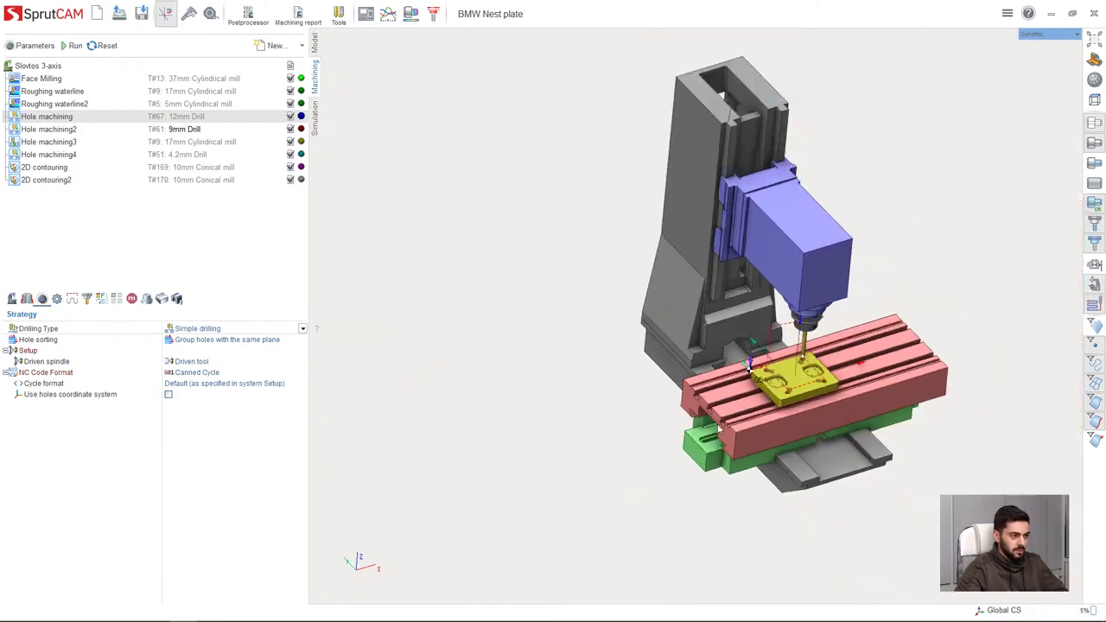
pyautogui.scroll(4, 795, 388)
pyautogui.moveTo(842, 370); pyautogui.dragTo(856, 342, button='middle')
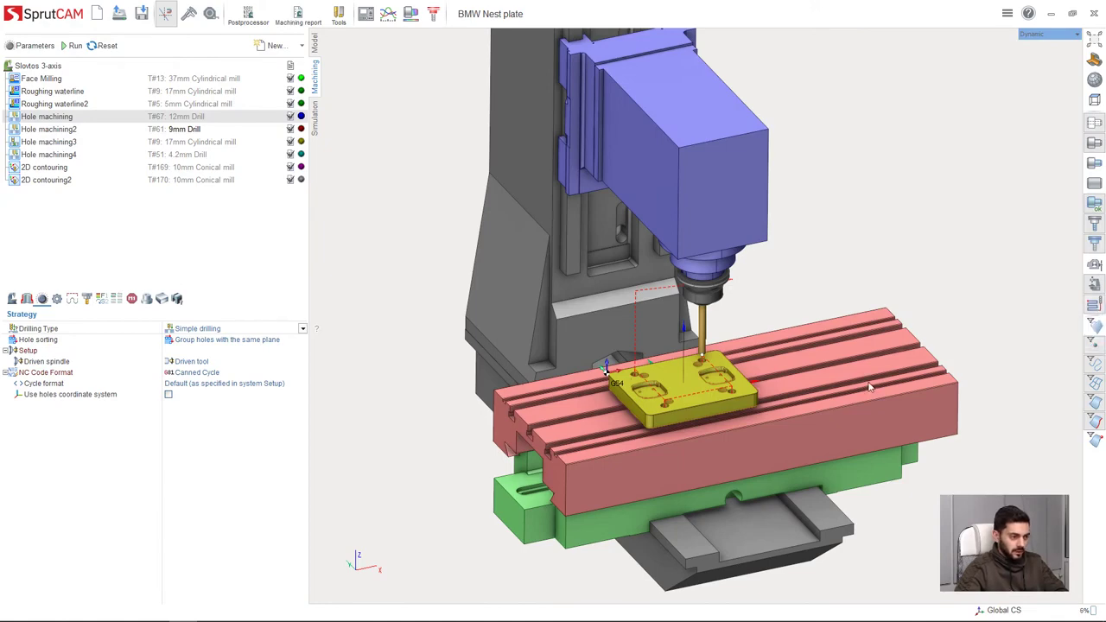
pyautogui.scroll(2, 678, 399)
pyautogui.scroll(-2, 735, 396)
pyautogui.scroll(2, 776, 391)
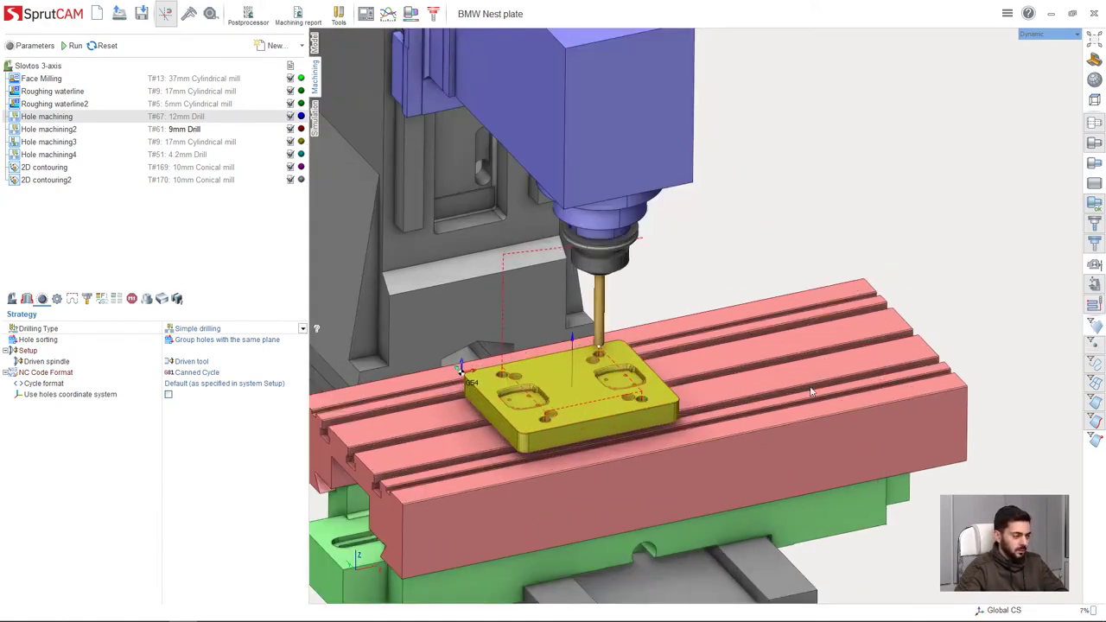
# - Select the Hole machining2 operation and switch its toolpath visibility off and back on
pyautogui.click(48, 129)
pyautogui.scroll(-3, 631, 427)
pyautogui.scroll(3, 650, 383)
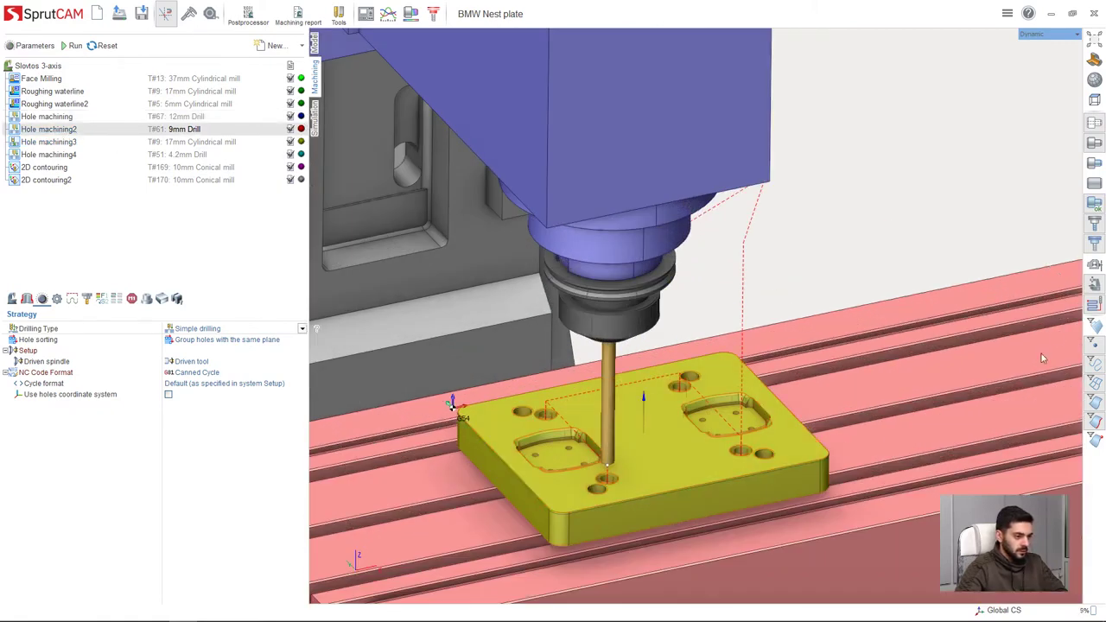
pyautogui.click(1096, 306)
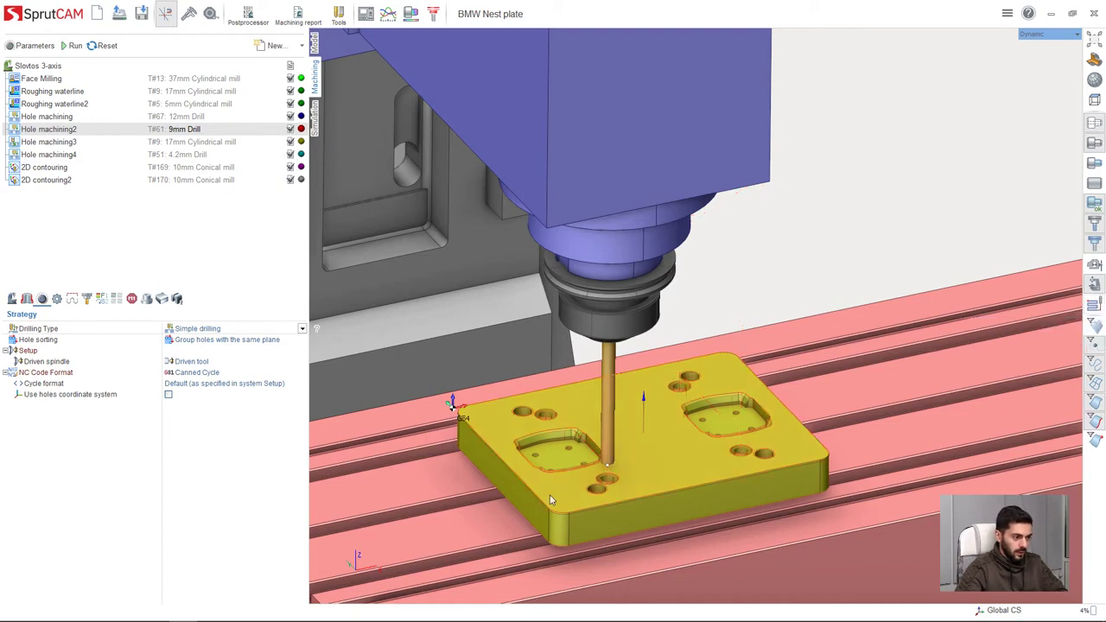
pyautogui.click(1094, 306)
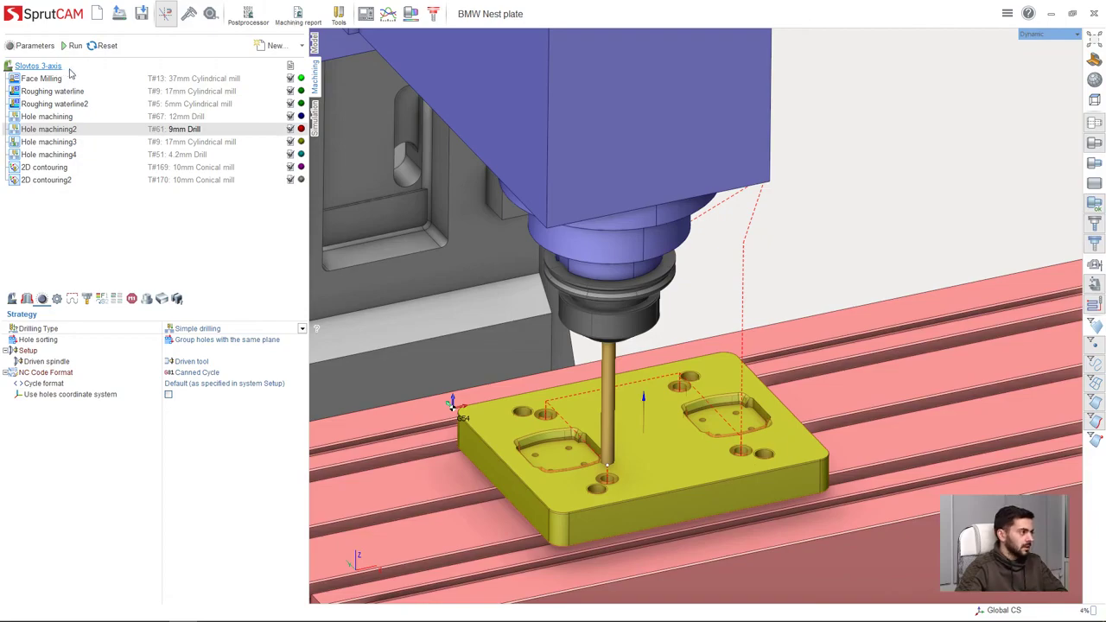
# - Select the root 3-axis machine node and examine the toolpaths of all operations together on the plate
pyautogui.click(57, 67)
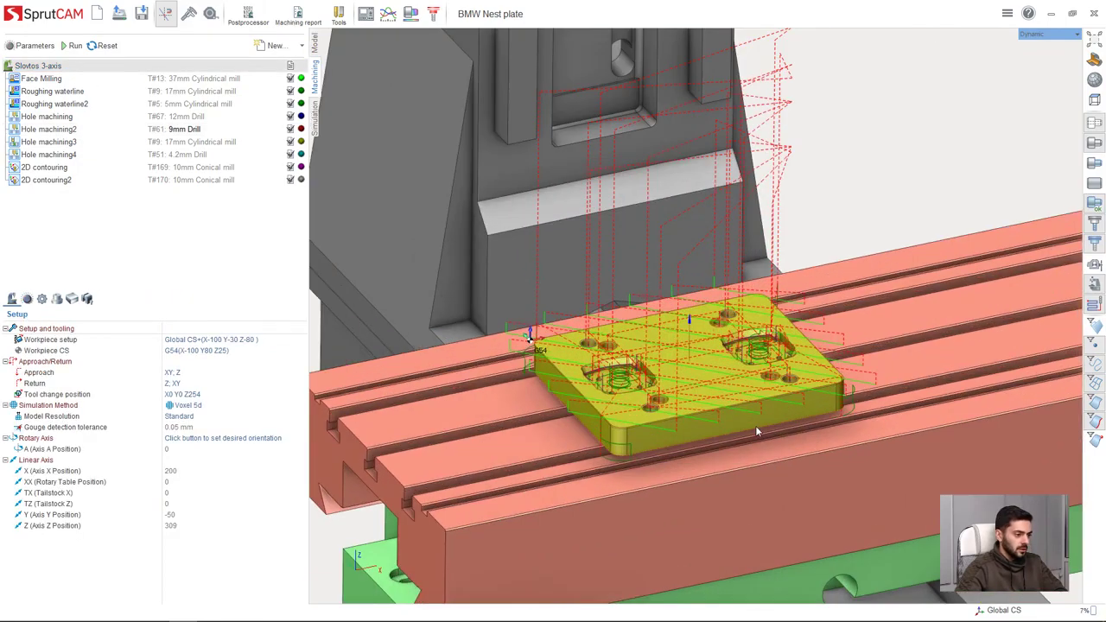
pyautogui.moveTo(756, 431); pyautogui.dragTo(757, 454, button='middle')
pyautogui.scroll(3, 607, 363)
pyautogui.moveTo(606, 363); pyautogui.dragTo(606, 285, button='middle')
pyautogui.moveTo(496, 380); pyautogui.dragTo(655, 328, button='middle')
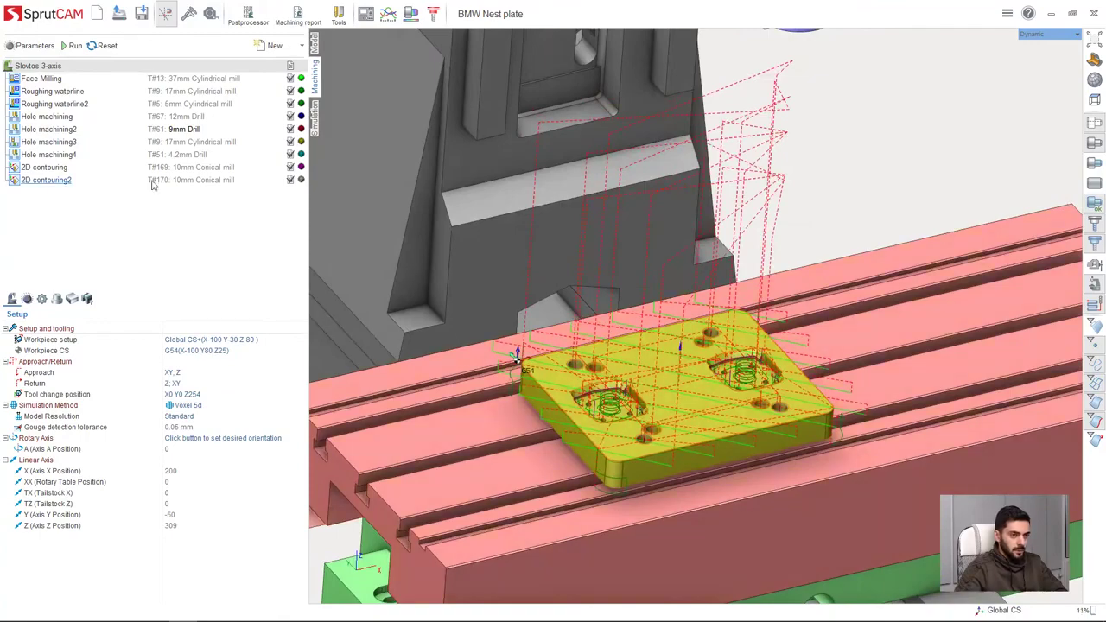
# - Select the Hole machining operation and display the Hole machining2 toolpath alongside its own
pyautogui.click(53, 121)
pyautogui.scroll(-5, 469, 353)
pyautogui.scroll(5, 682, 359)
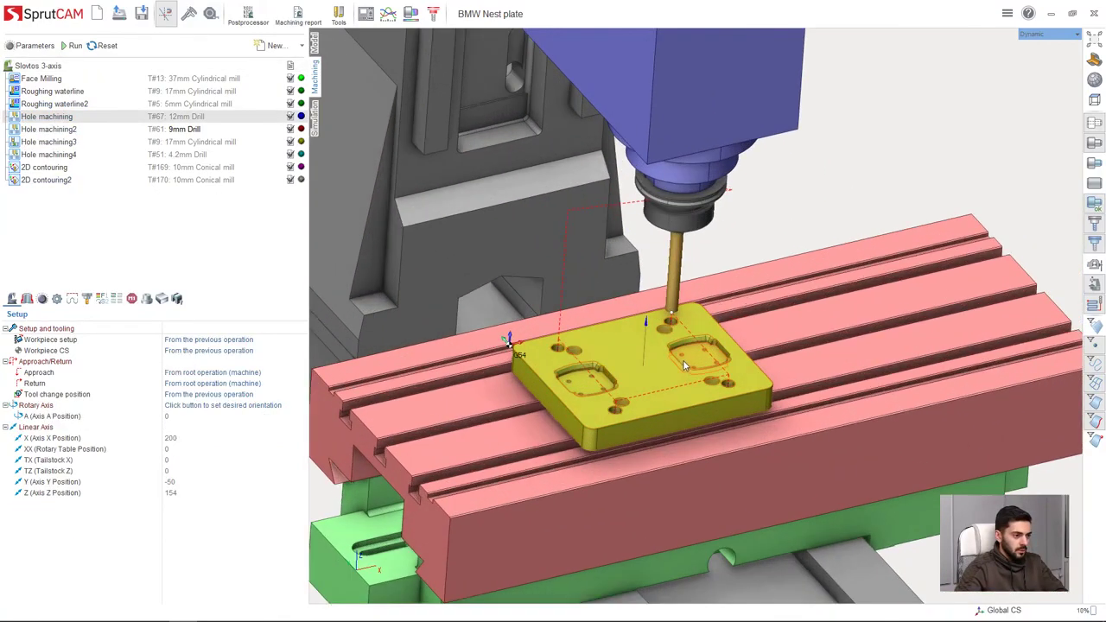
pyautogui.scroll(4, 683, 359)
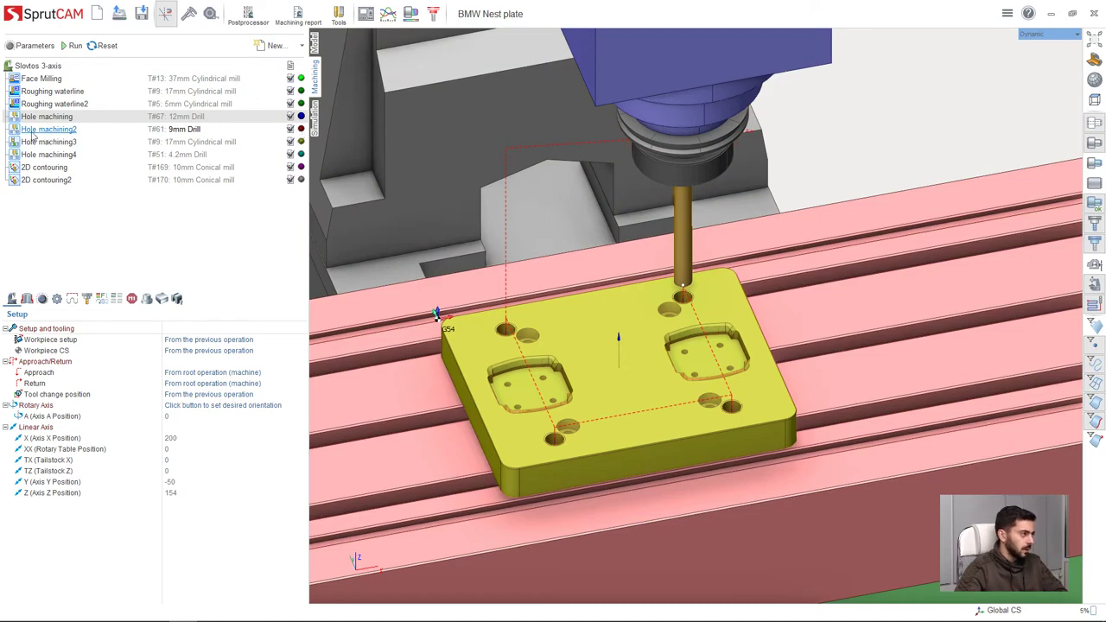
pyautogui.click(301, 129)
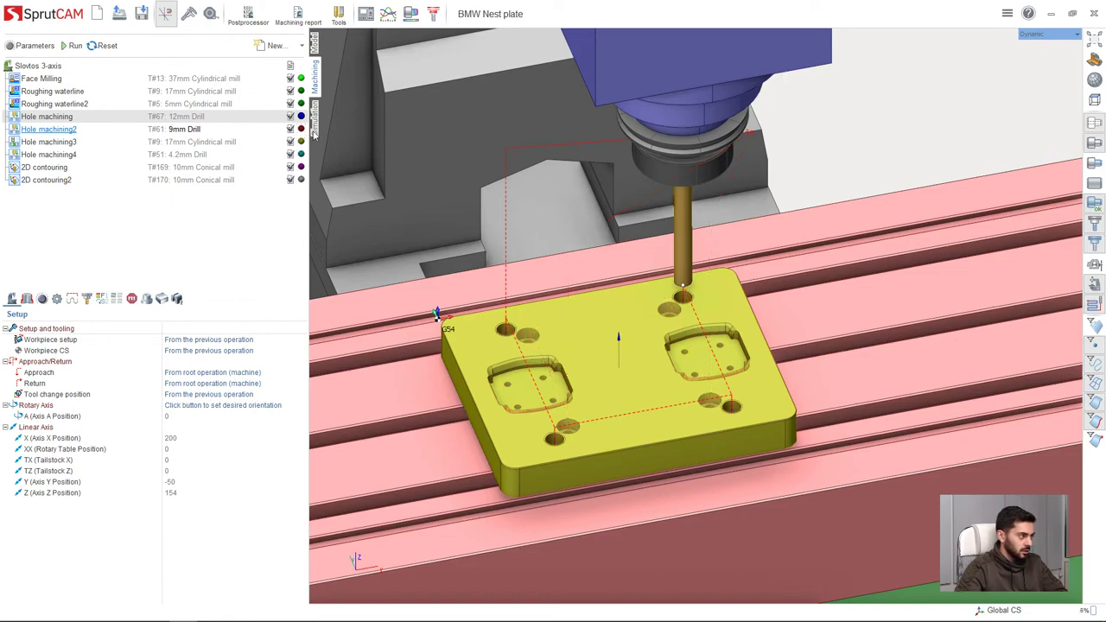
pyautogui.click(300, 129)
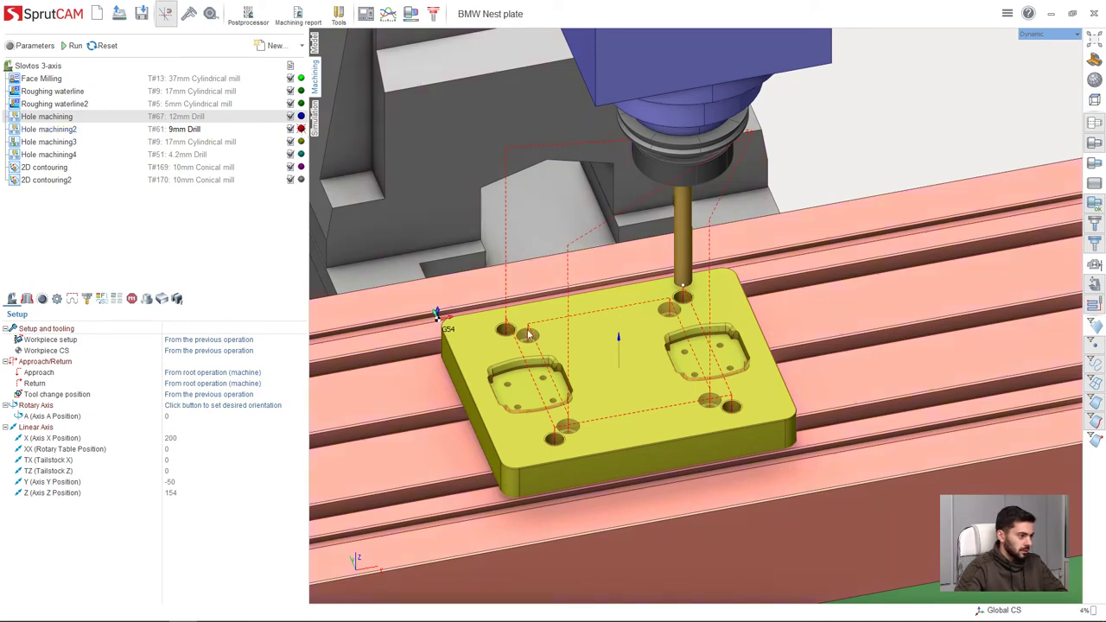
pyautogui.scroll(5, 616, 420)
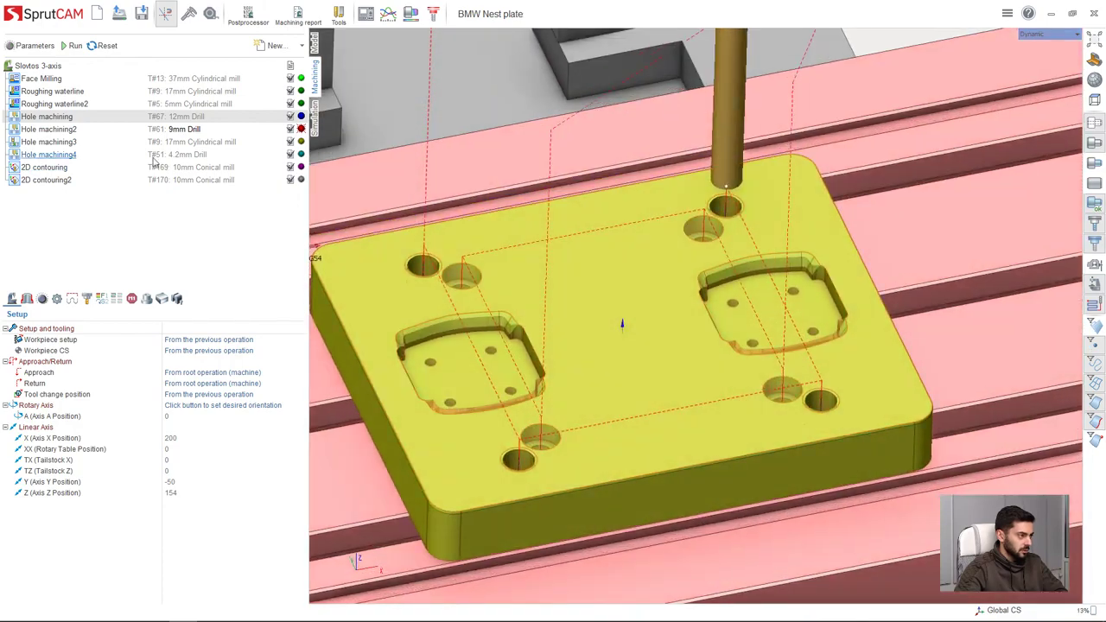
# - Select Hole machining2 and Hole machining3 in turn and view their toolpaths over the plate
pyautogui.click(113, 130)
pyautogui.click(112, 142)
pyautogui.scroll(-3, 627, 335)
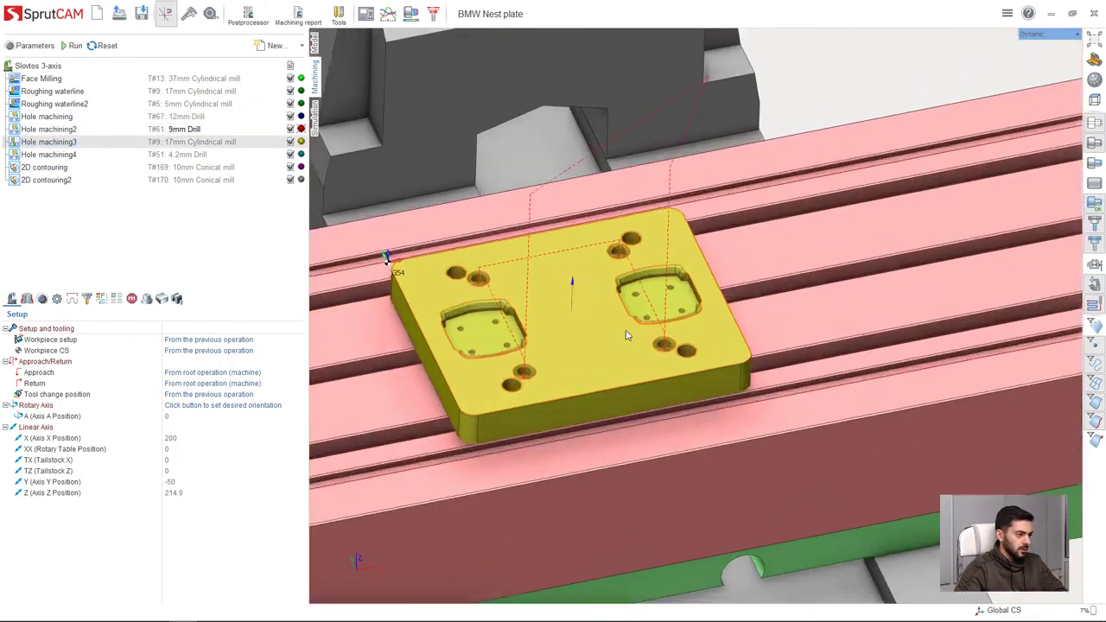
pyautogui.scroll(1, 626, 335)
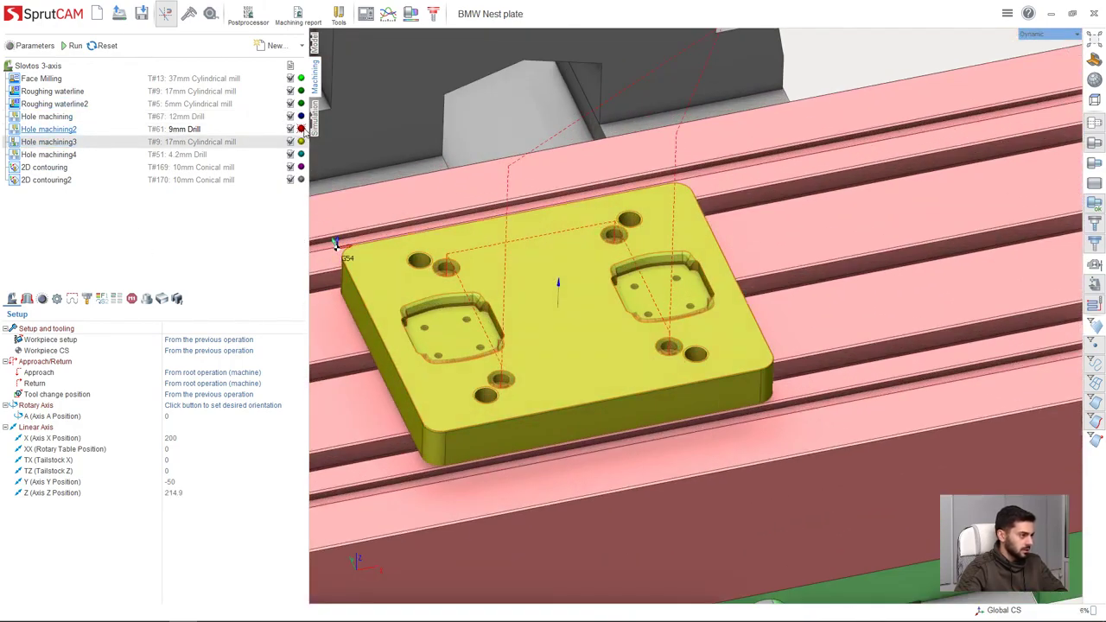
# - Select Hole machining4 and 2D contouring2 in turn and view their toolpaths on the plate
pyautogui.click(48, 154)
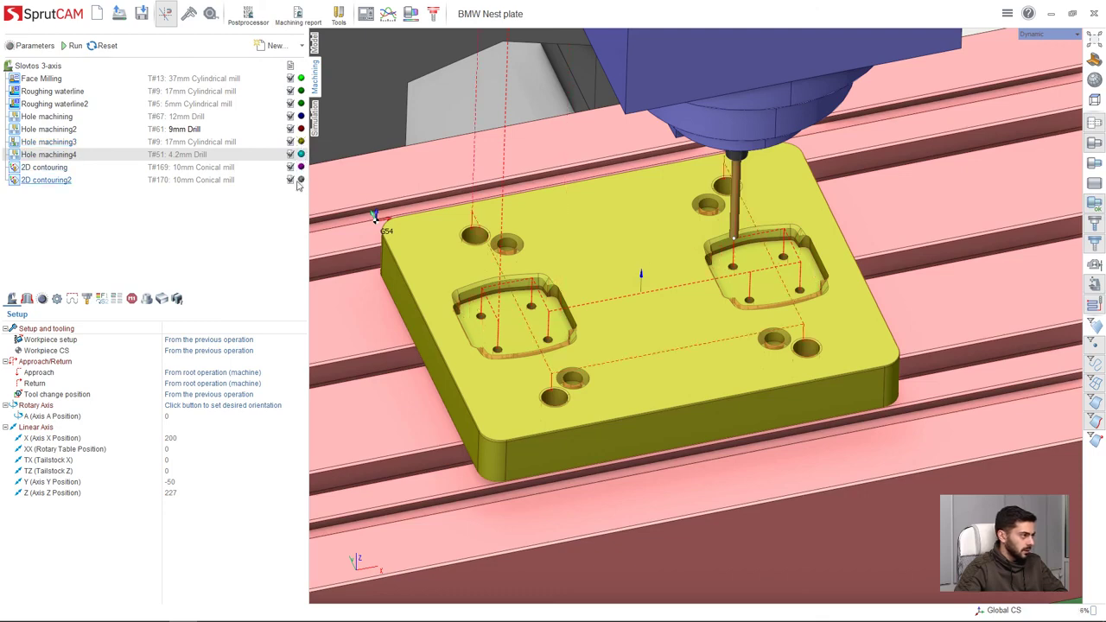
pyautogui.click(259, 180)
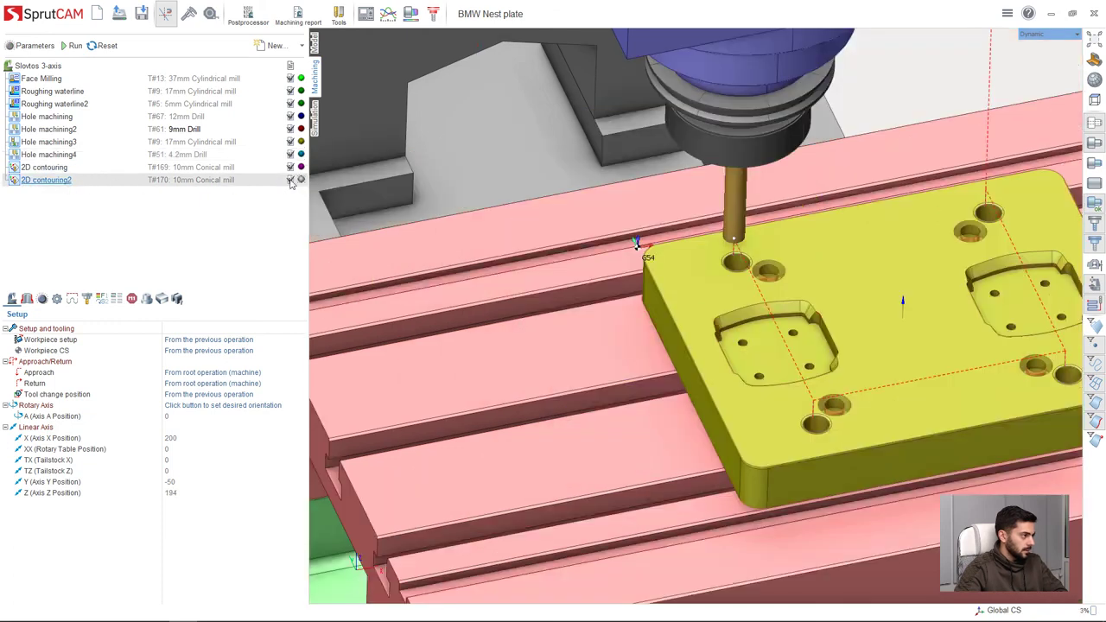
pyautogui.scroll(-4, 585, 368)
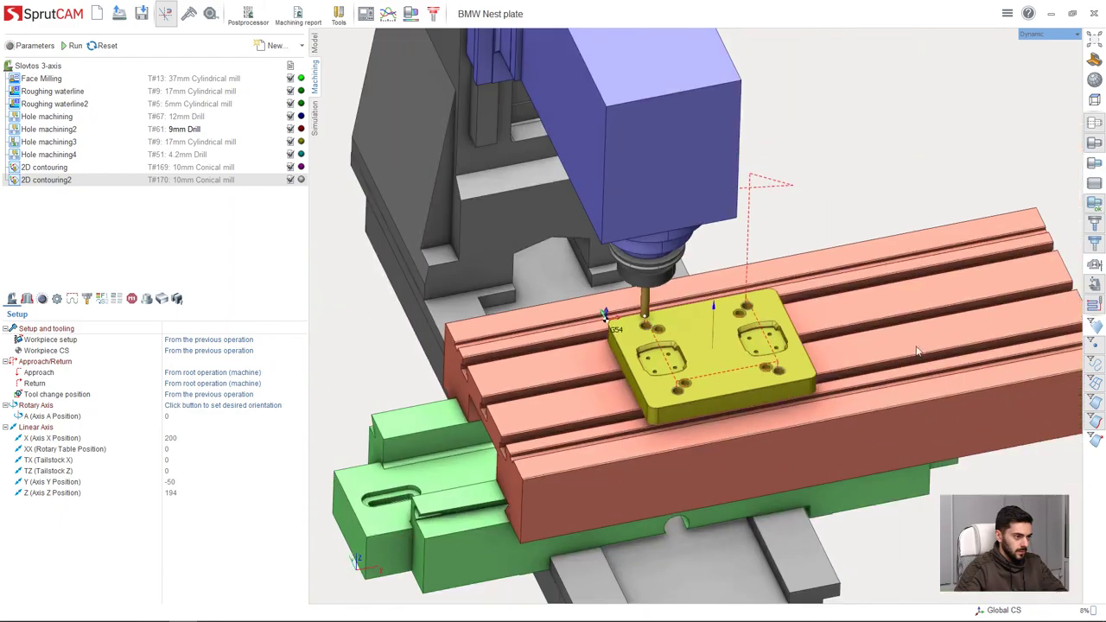